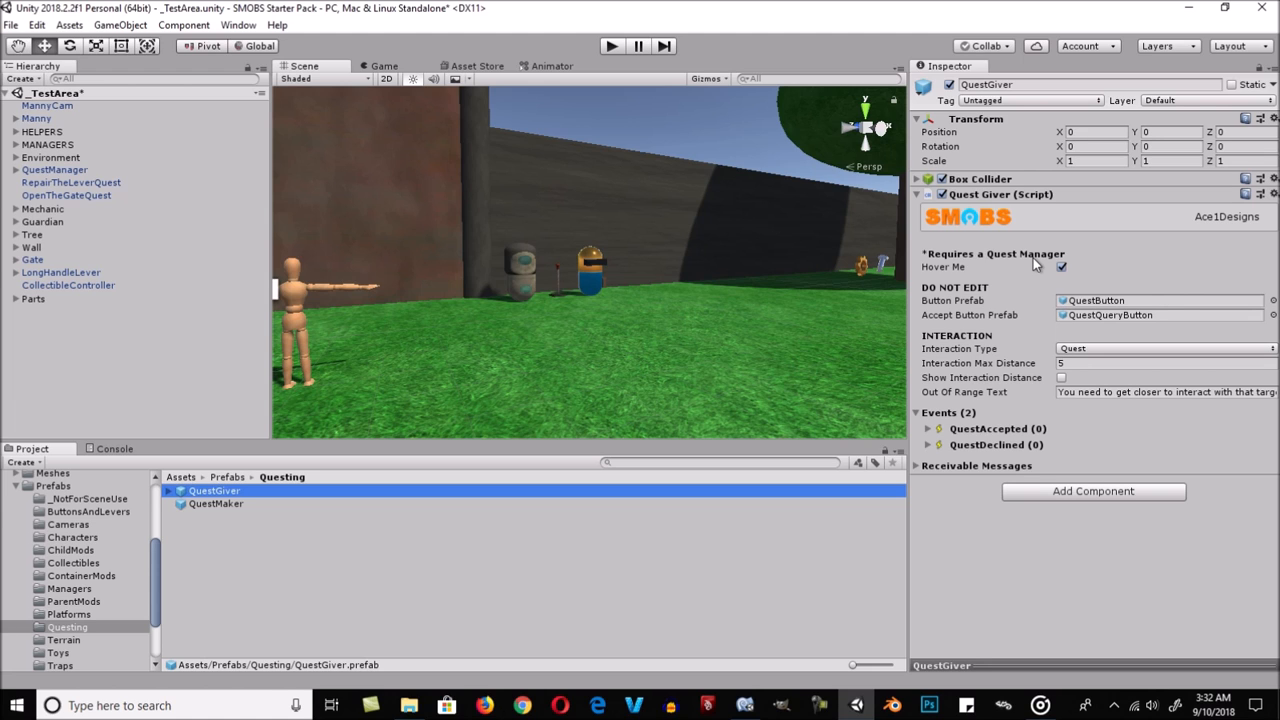
Step: Read the Quest Giver script's Hover Me note and examine the QuestGiver prefab's Box Collider settings
click(972, 272)
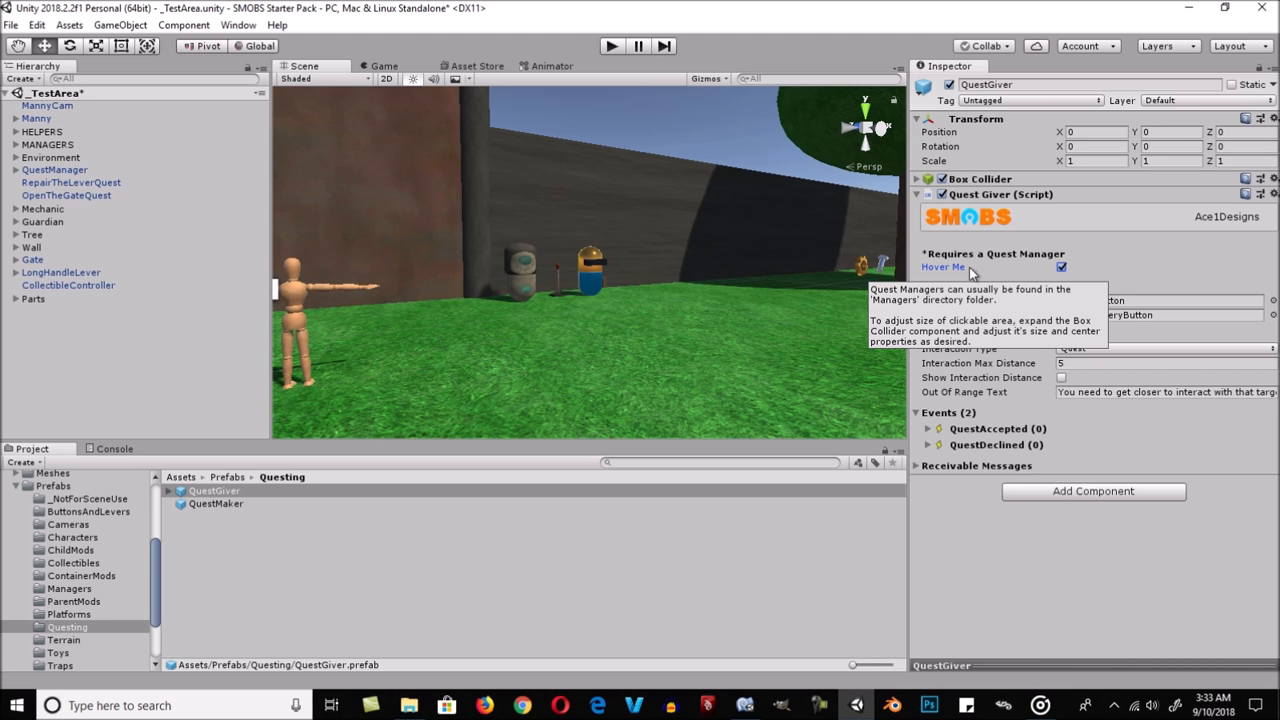
click(916, 179)
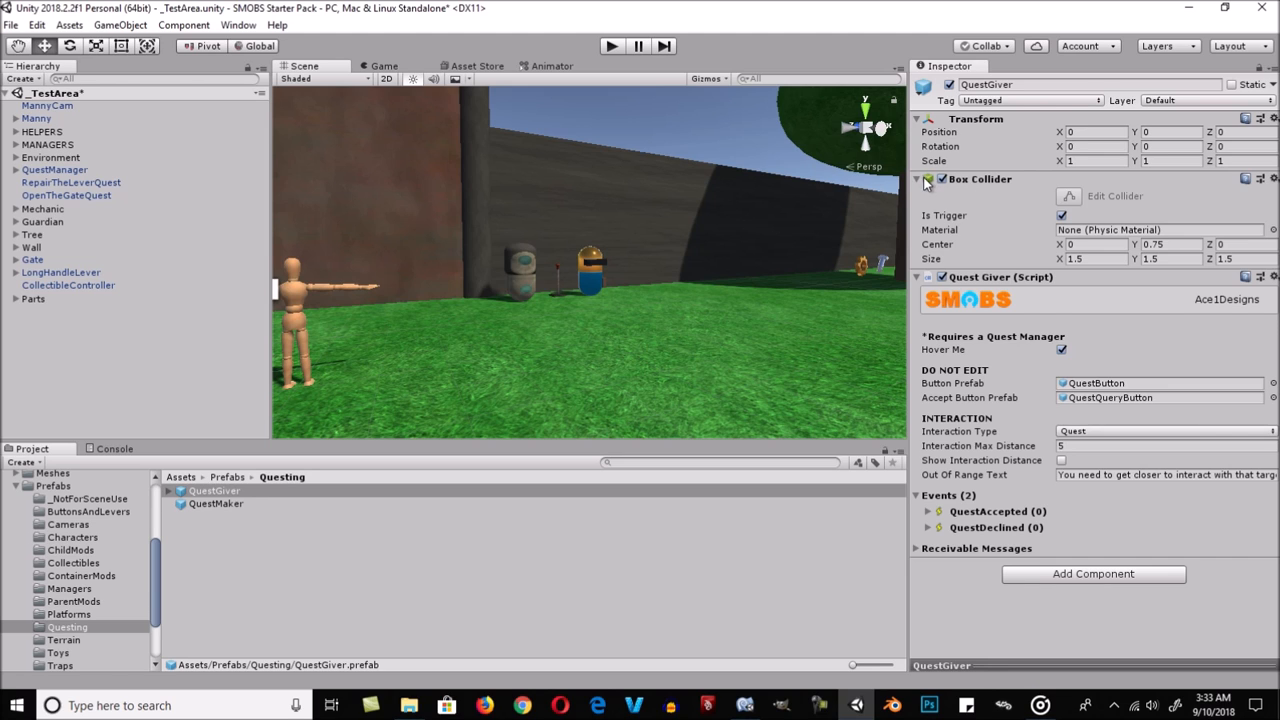
click(917, 179)
Step: Locate the project assets assigned as the Quest Giver's Button Prefab and Accept Button Prefab
click(995, 299)
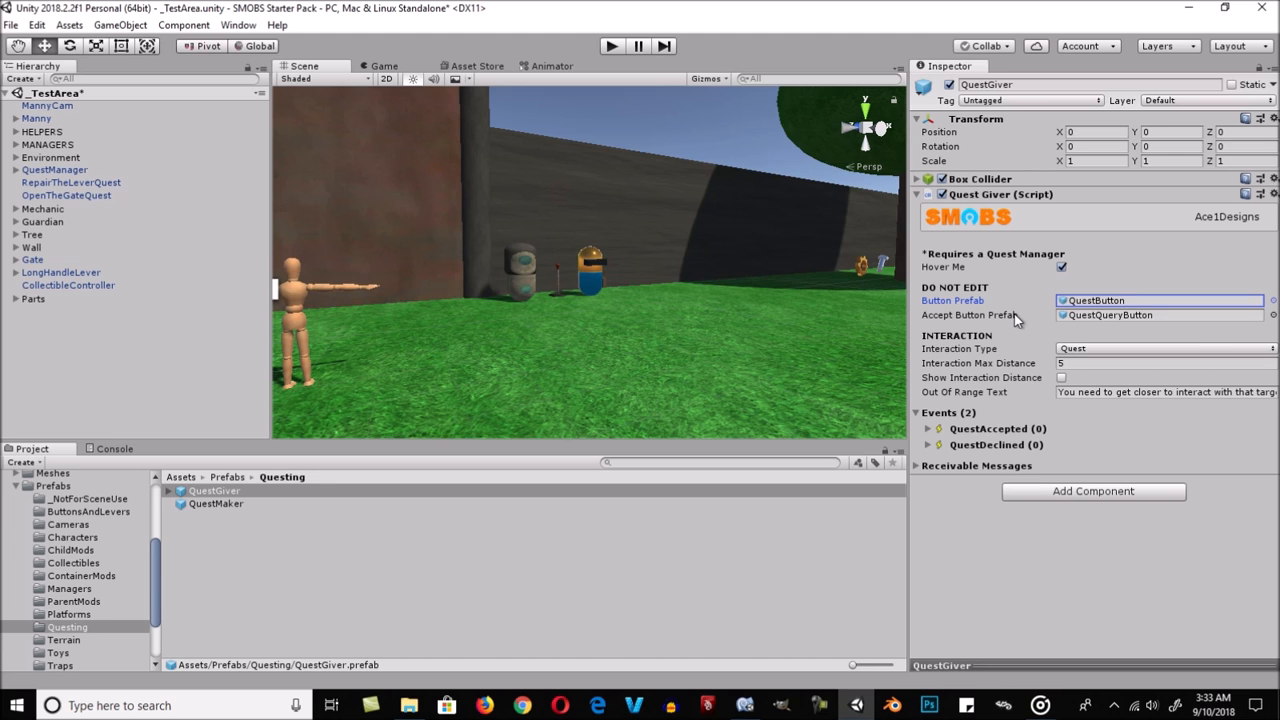
click(1103, 303)
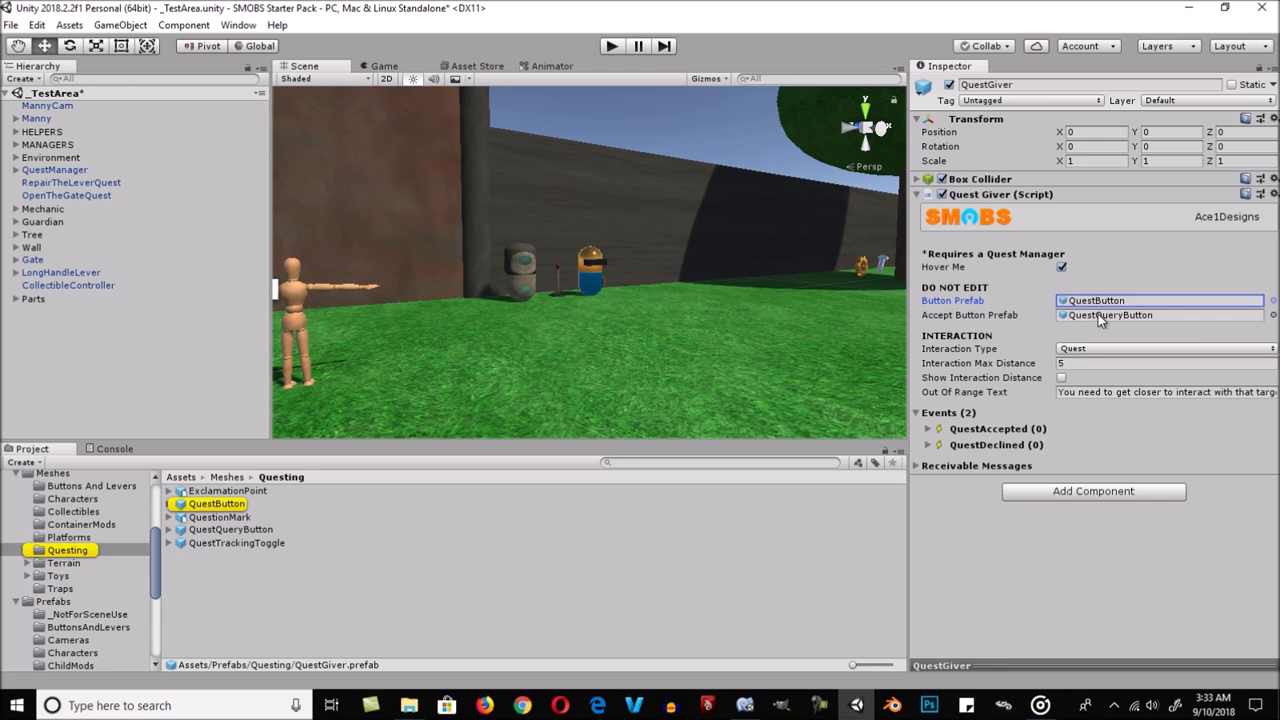
click(1098, 314)
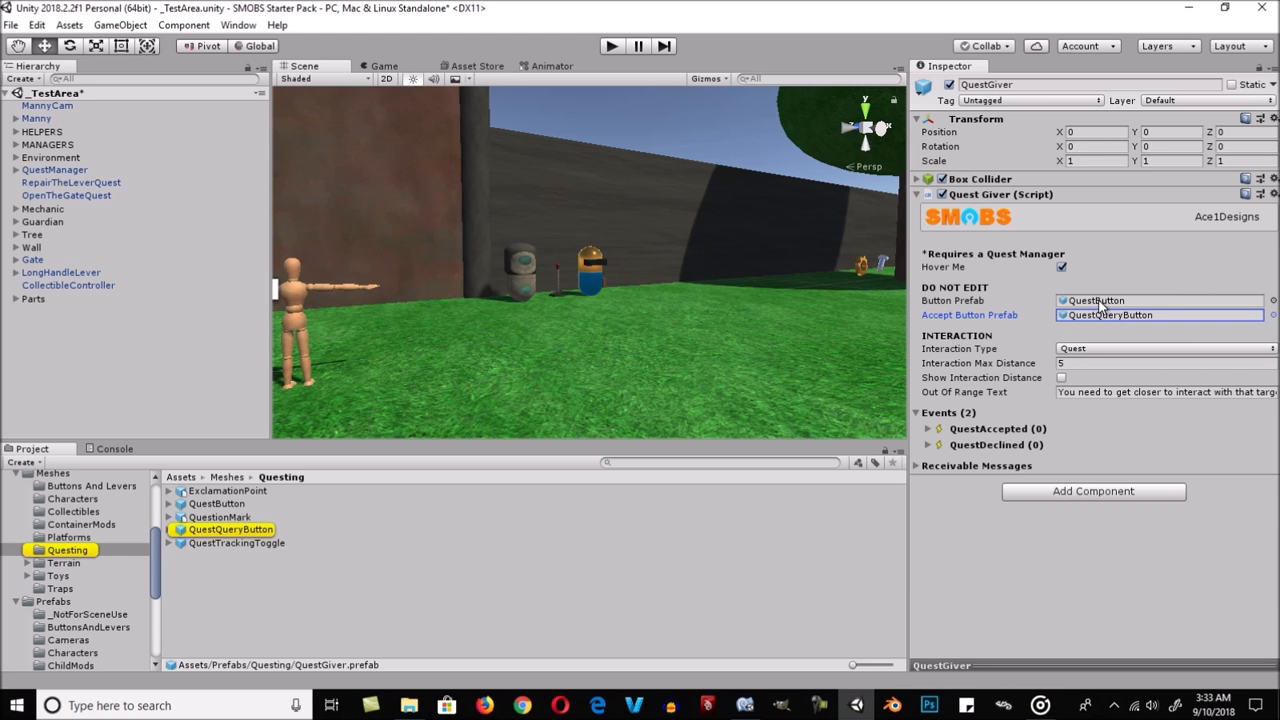
click(1100, 300)
click(1100, 316)
click(997, 350)
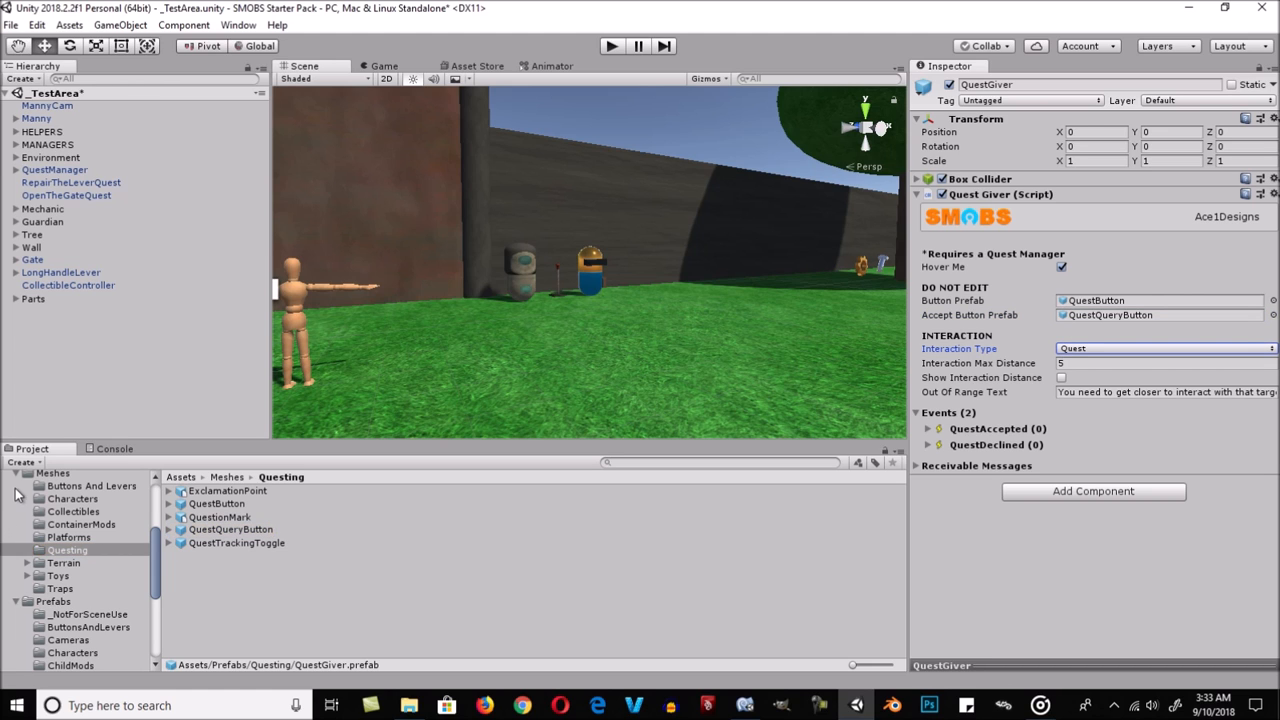
click(16, 476)
Step: Examine the Quest Giver's interaction type, maximum distance, out-of-range text, and its QuestAccepted and QuestDeclined events
click(997, 354)
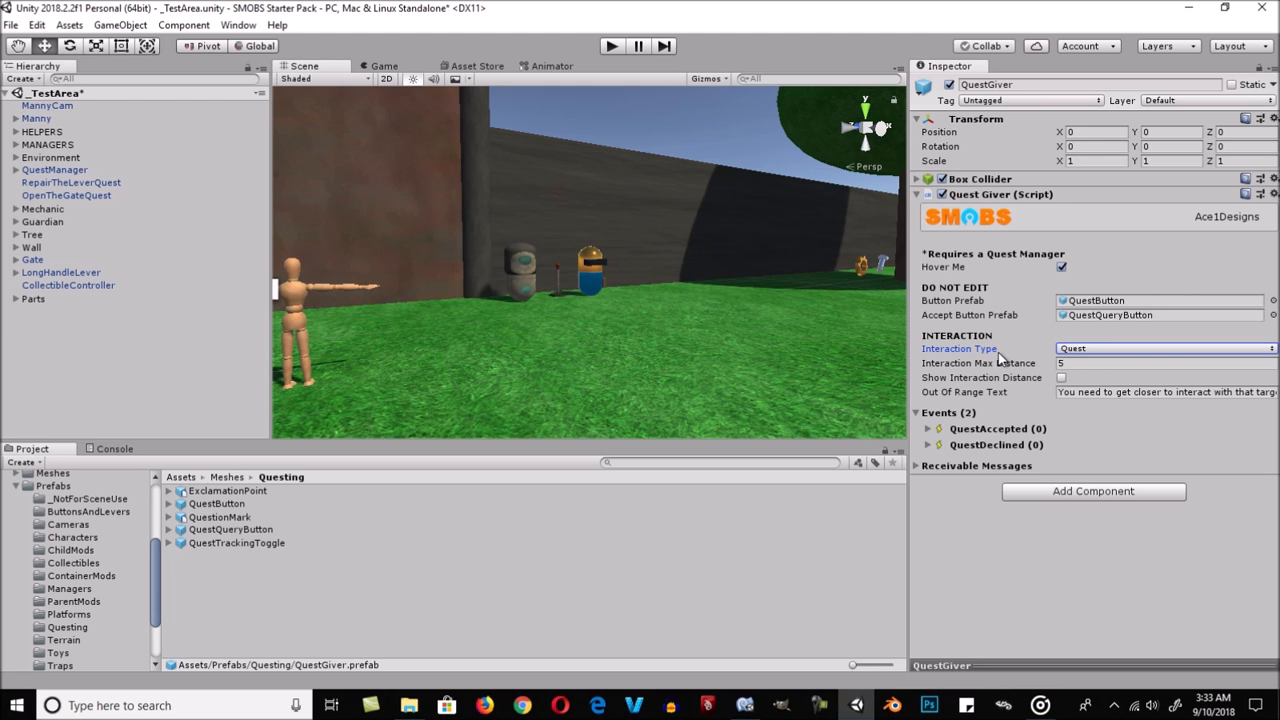
click(1030, 365)
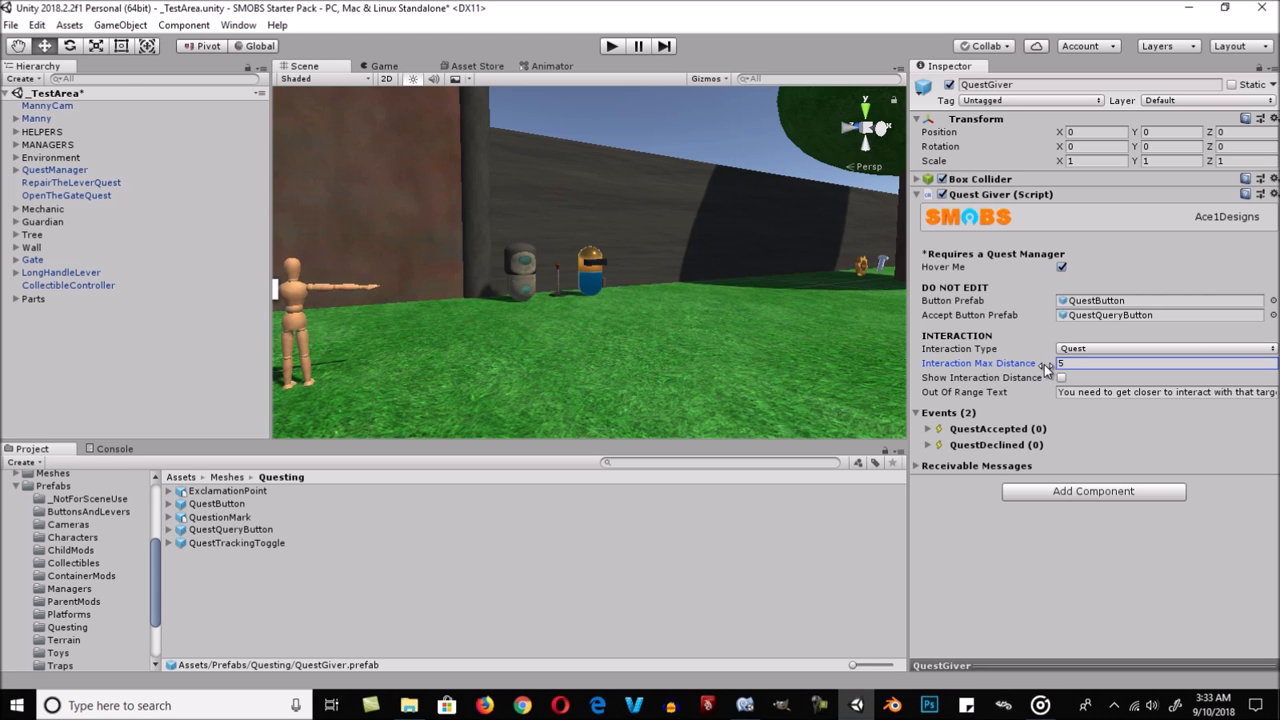
key(Tab)
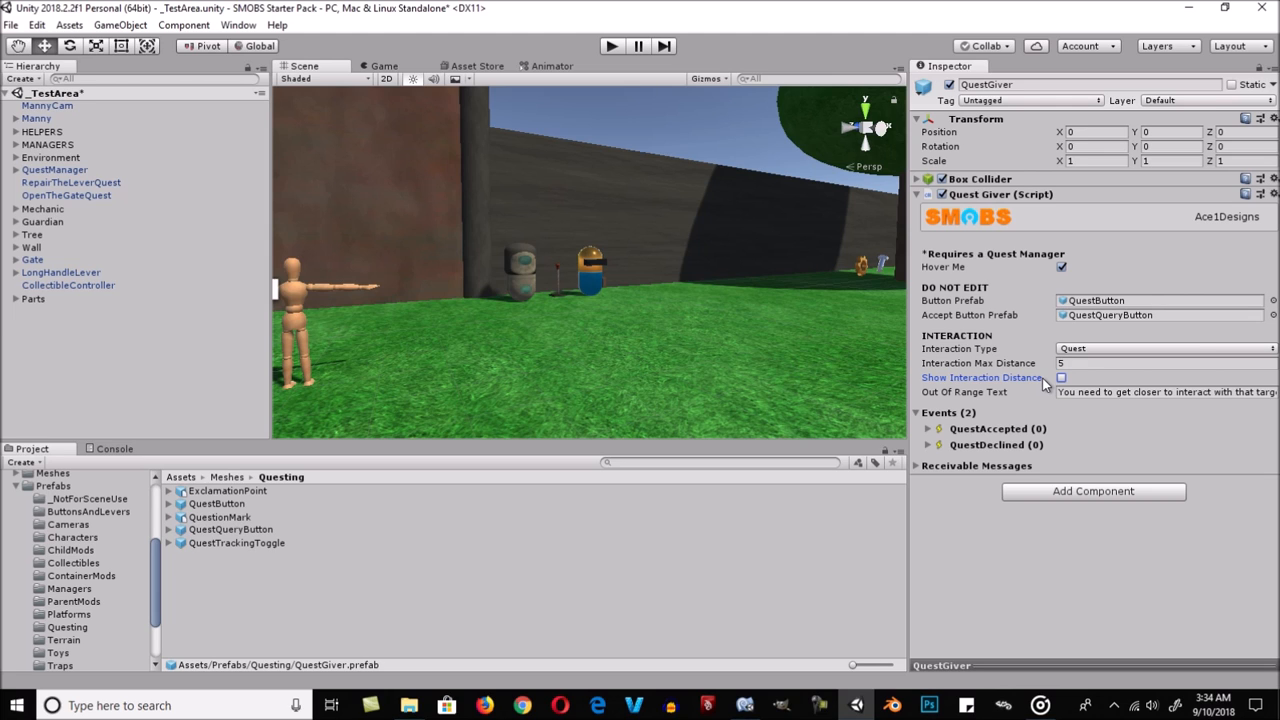
key(Tab)
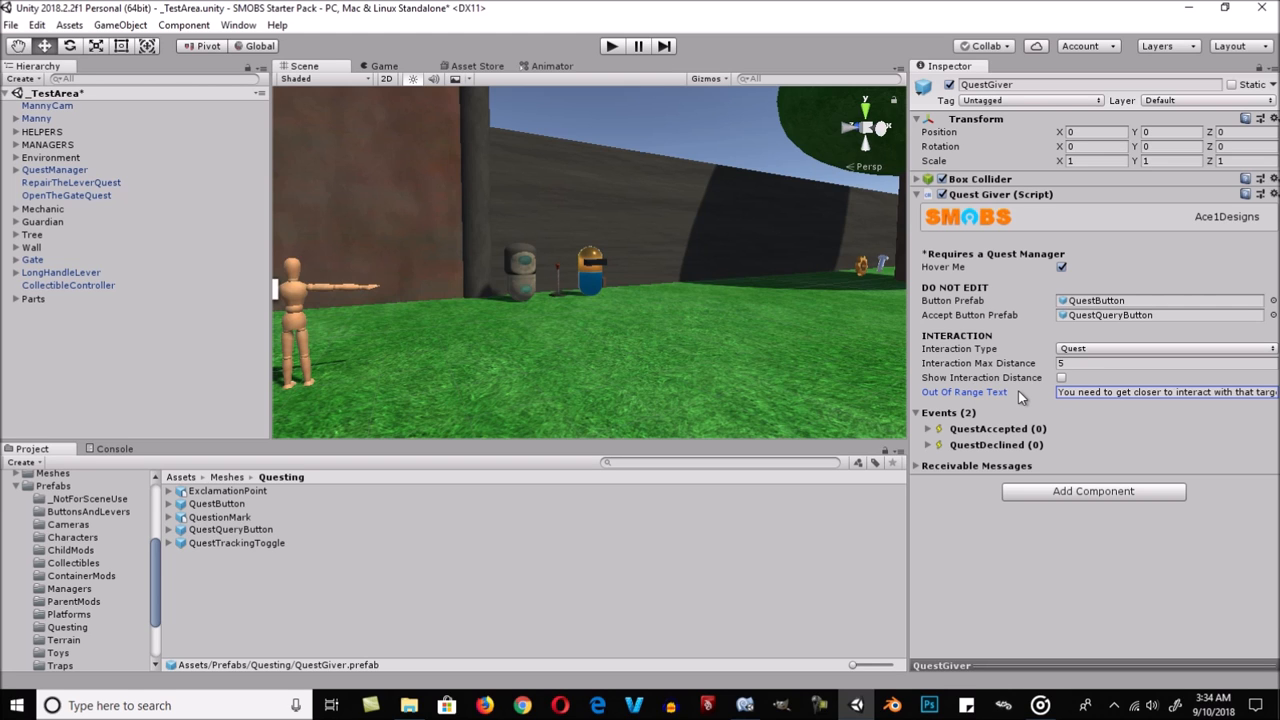
click(928, 429)
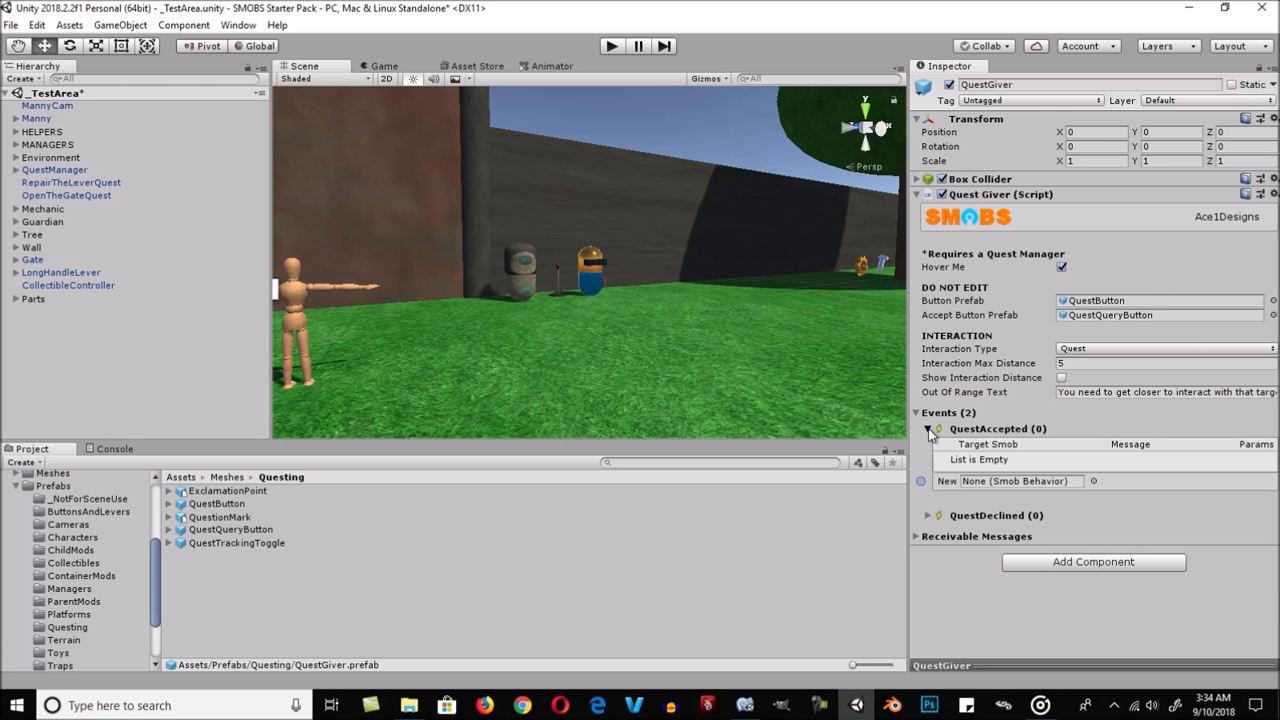
click(929, 429)
click(929, 445)
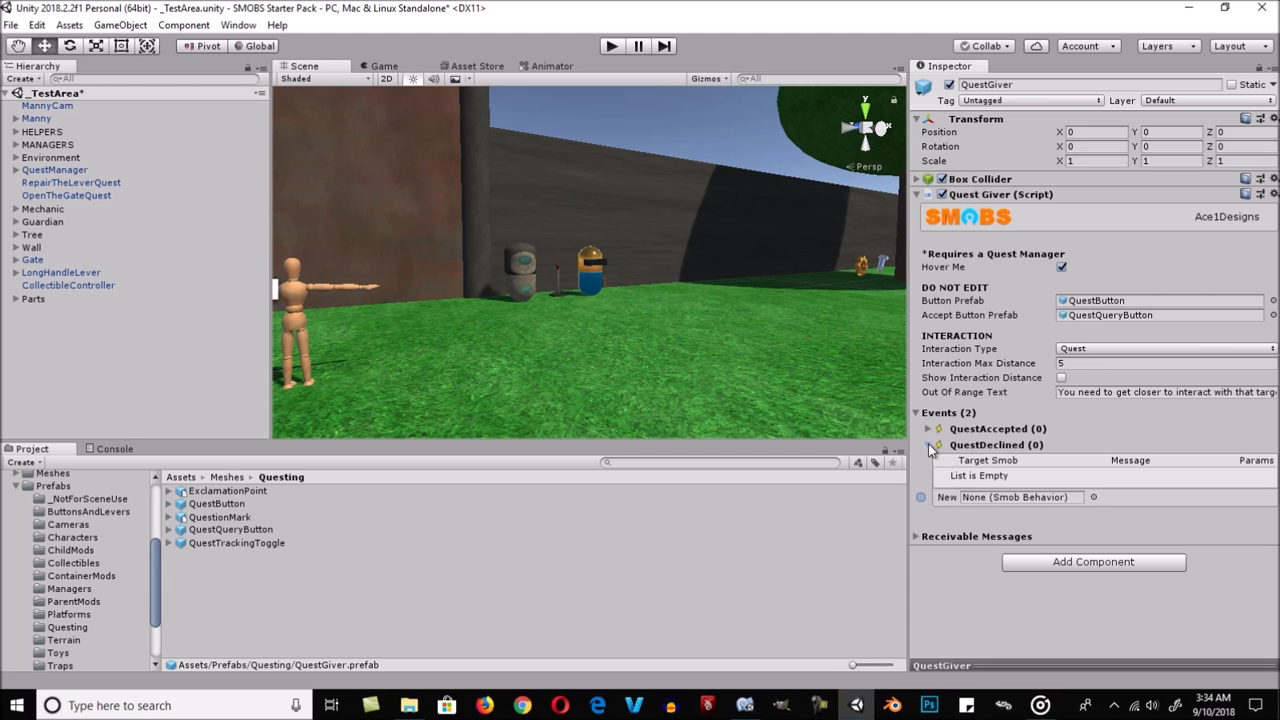
click(929, 445)
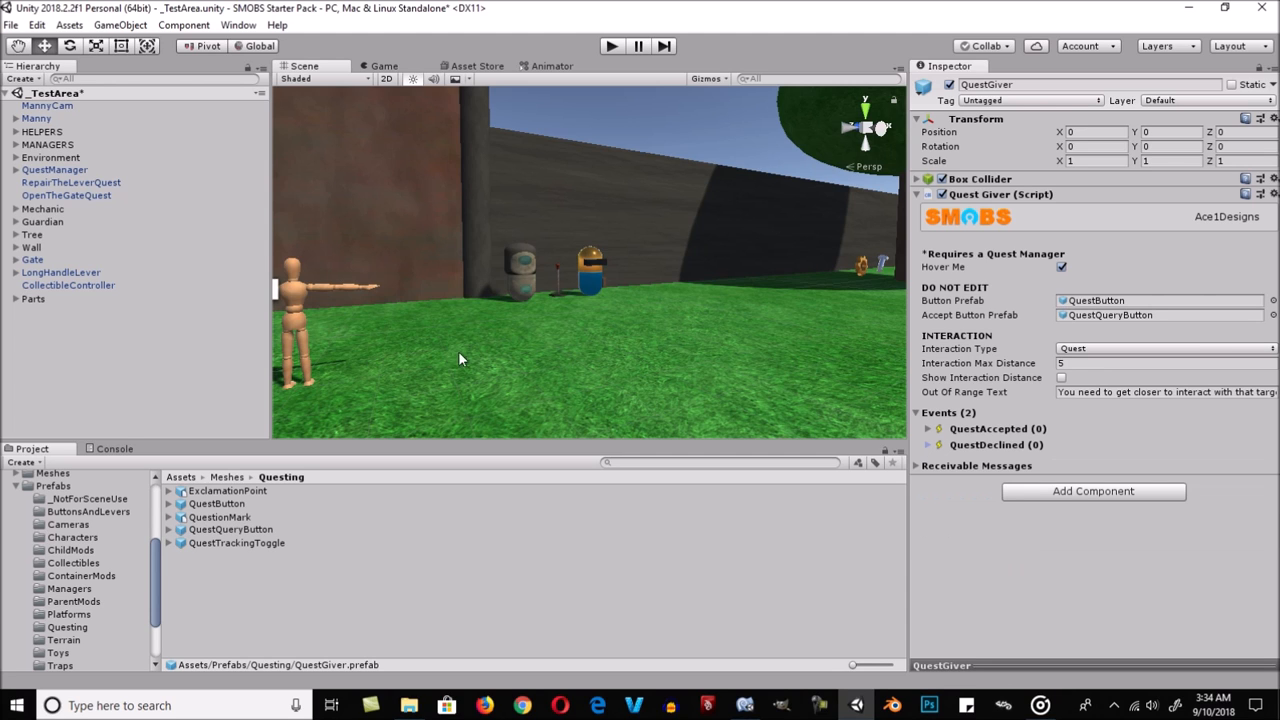
Step: Return to the Questing prefabs folder and review the quest manager, both quests, and the Mechanic and Guardian characters in the scene
click(64, 629)
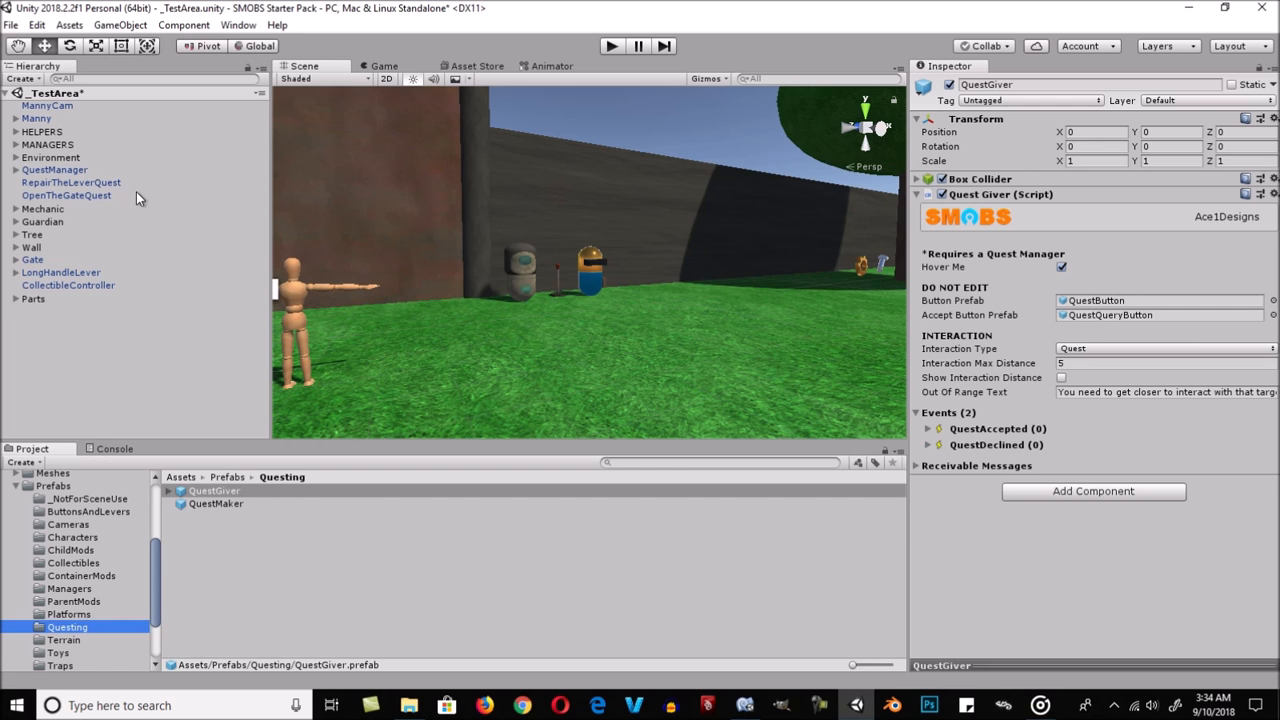
click(68, 170)
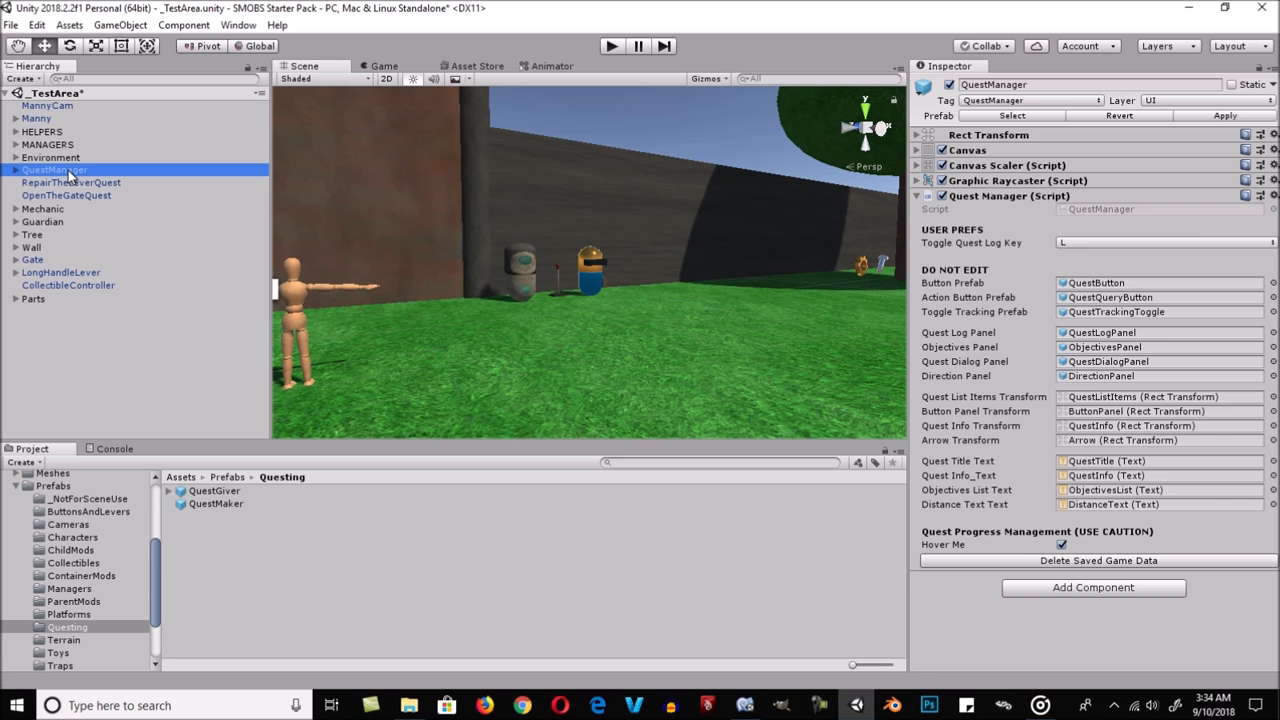
click(62, 184)
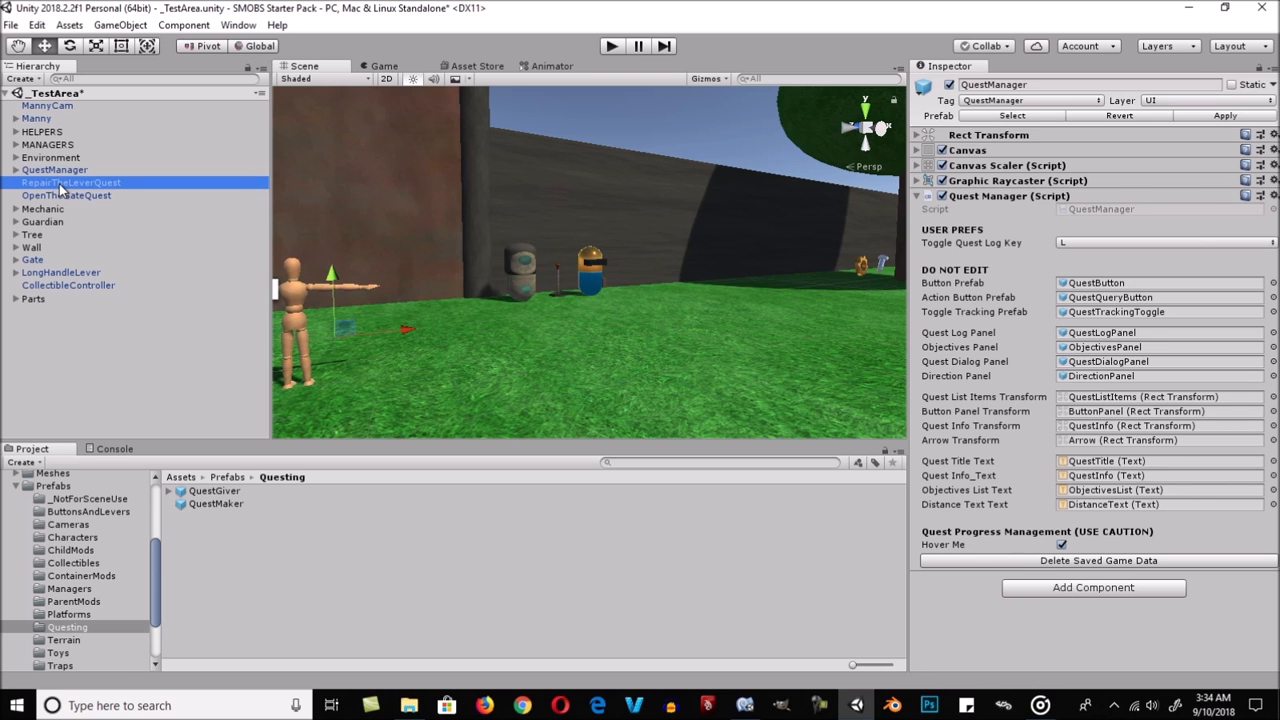
click(68, 196)
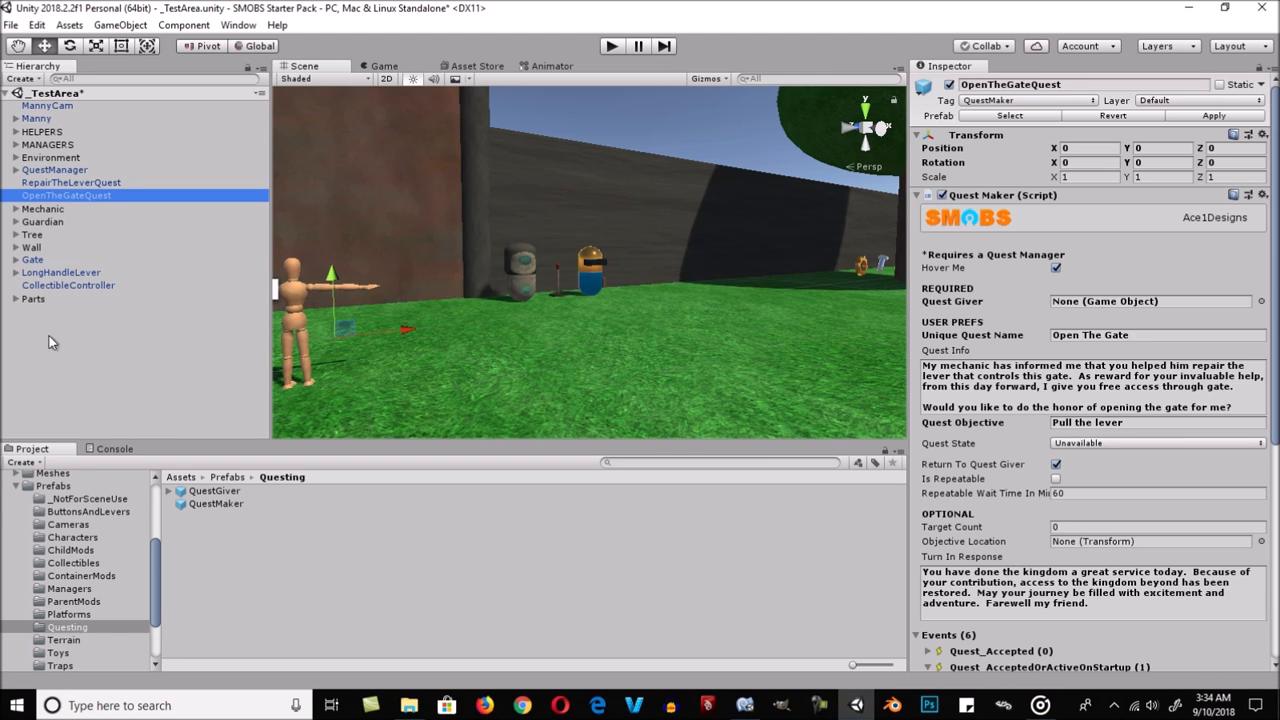
click(44, 209)
click(44, 222)
click(44, 210)
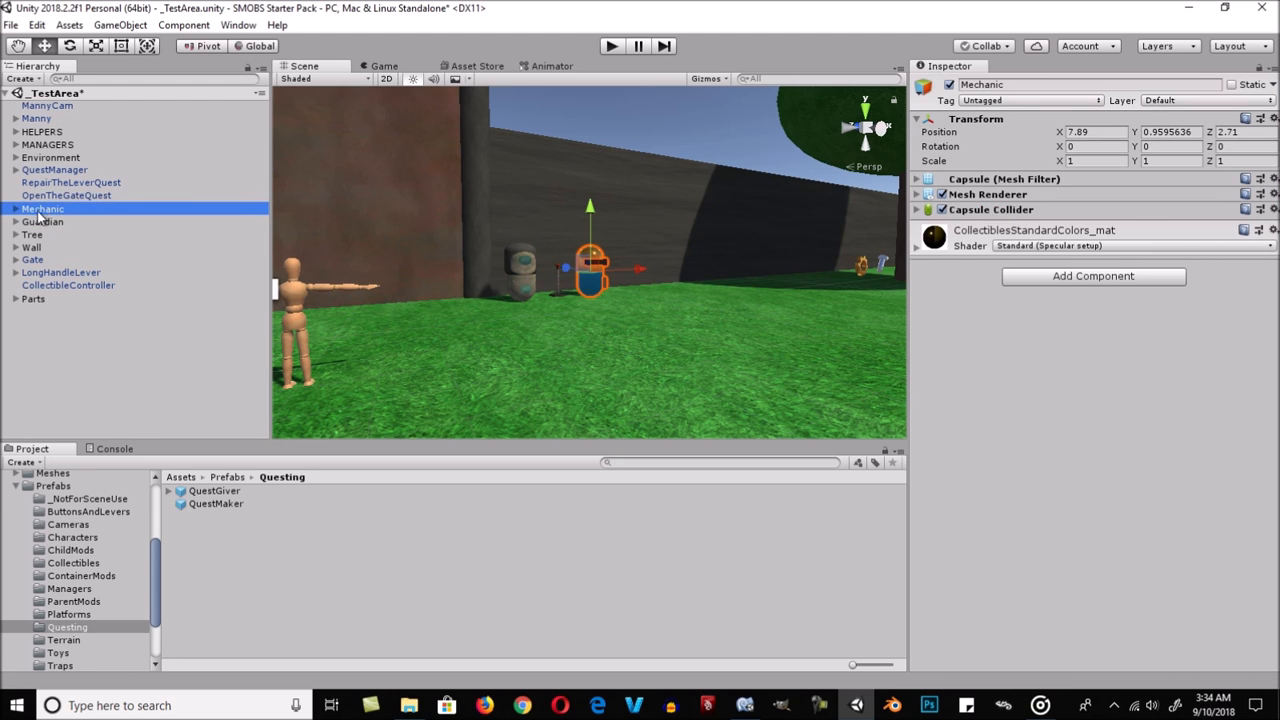
click(51, 222)
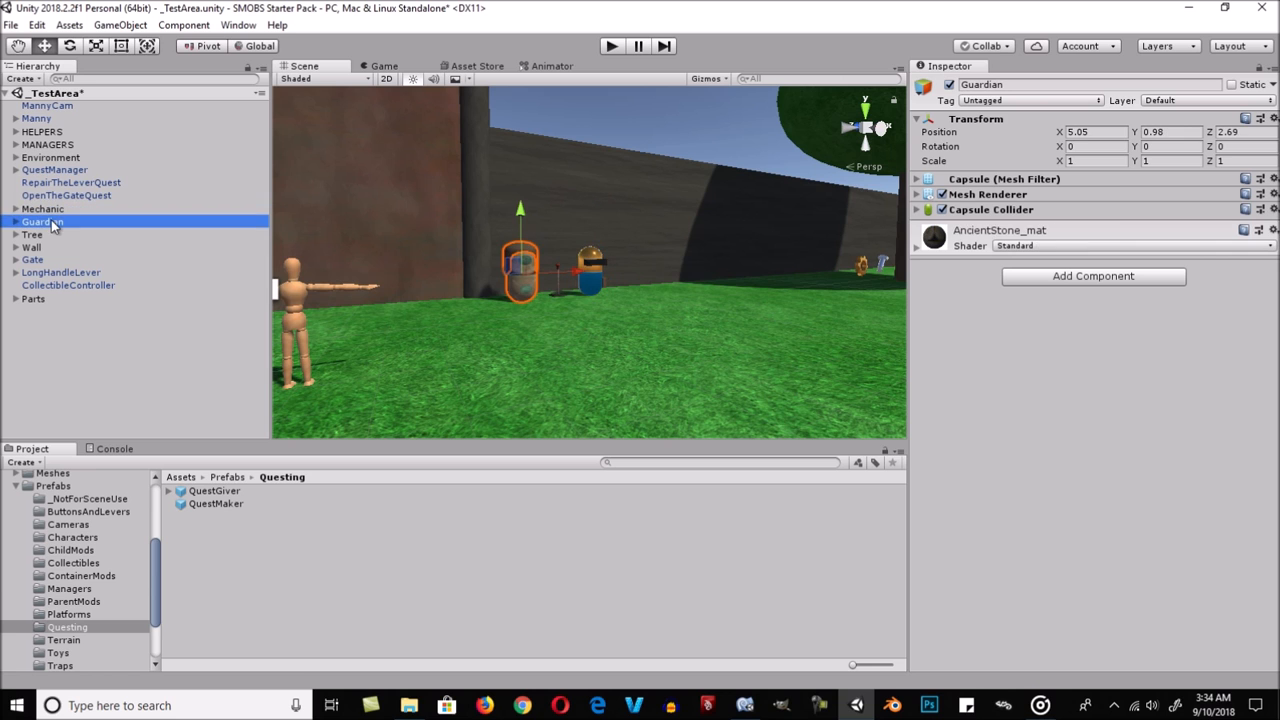
Step: Add a QuestGiver prefab as a child of the Mechanic character
click(209, 491)
alt+drag(621, 272, 522, 262)
alt+right_drag(365, 288, 1010, 286)
alt+drag(545, 282, 614, 302)
alt+right_drag(451, 314, 617, 316)
alt+drag(636, 315, 614, 314)
alt+right_drag(652, 314, 606, 313)
alt+drag(606, 313, 548, 306)
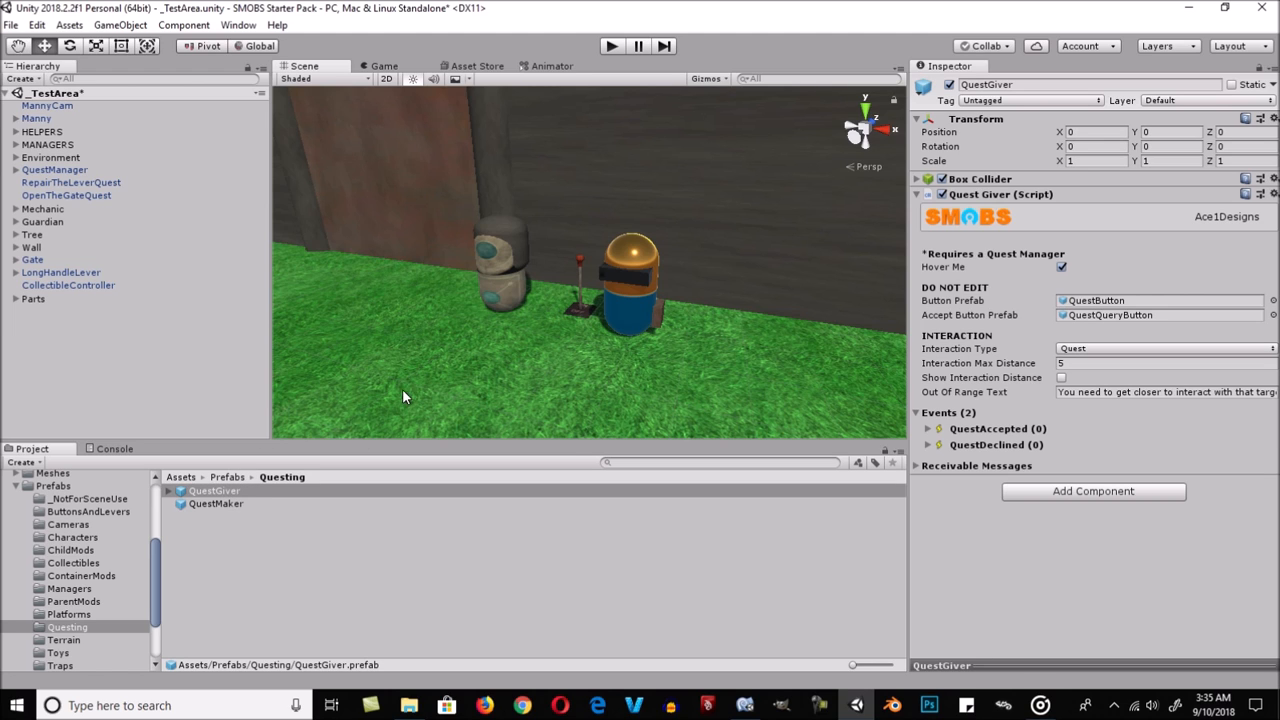
drag(238, 497, 68, 208)
alt+drag(493, 329, 520, 235)
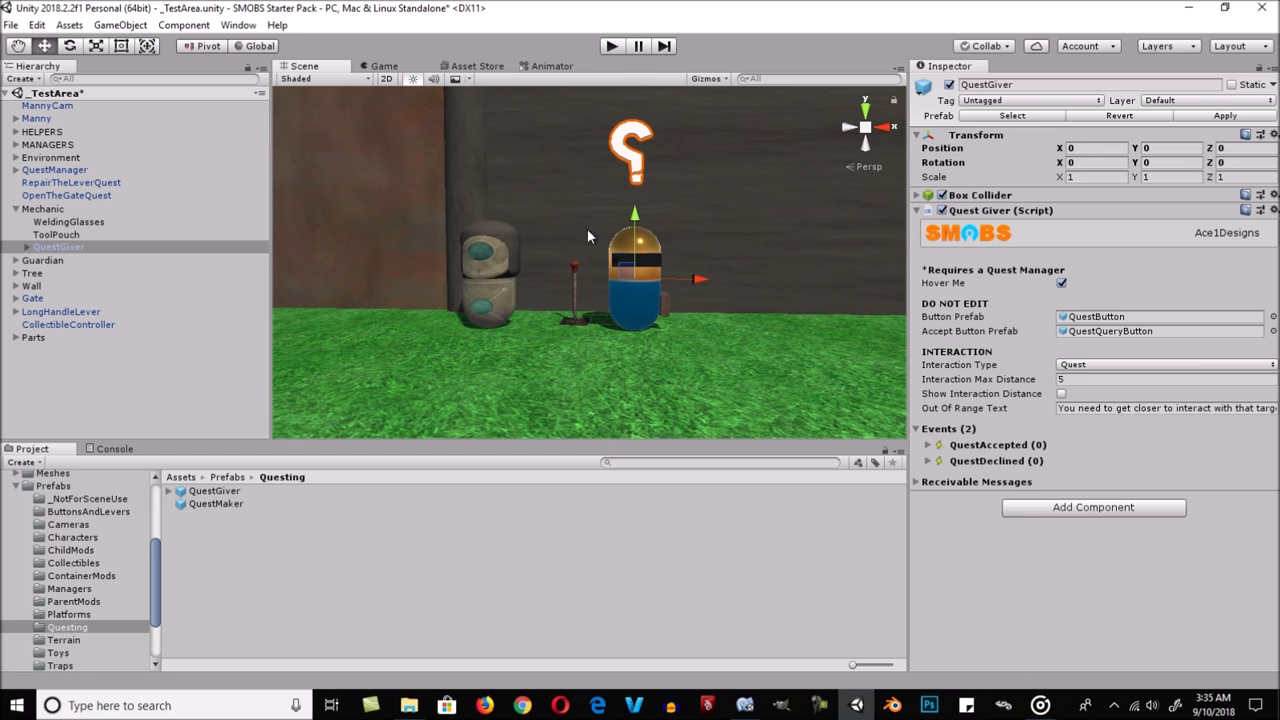
Step: Lower the Mechanic's QuestGiver to a Y position of about -0.44
click(50, 212)
mouse_move(695, 280)
mouse_down()
mouse_move(779, 285)
mouse_move(688, 283)
mouse_up()
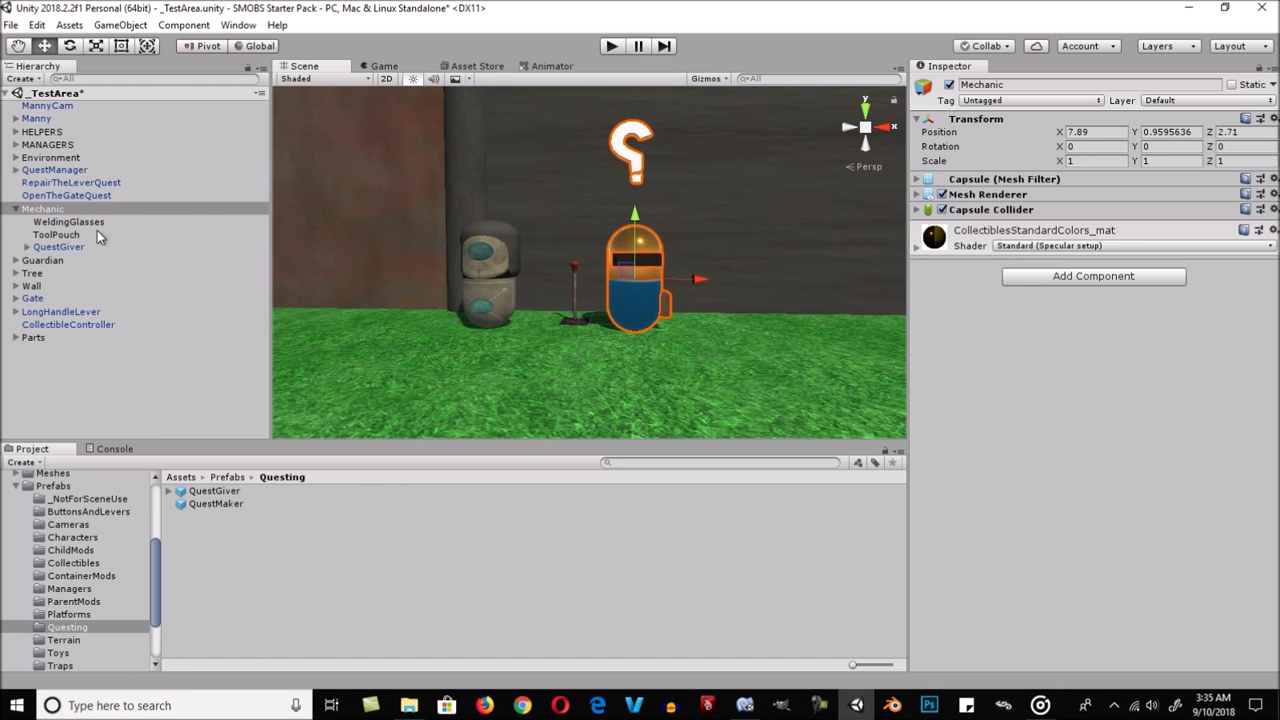
click(68, 246)
drag(634, 216, 636, 240)
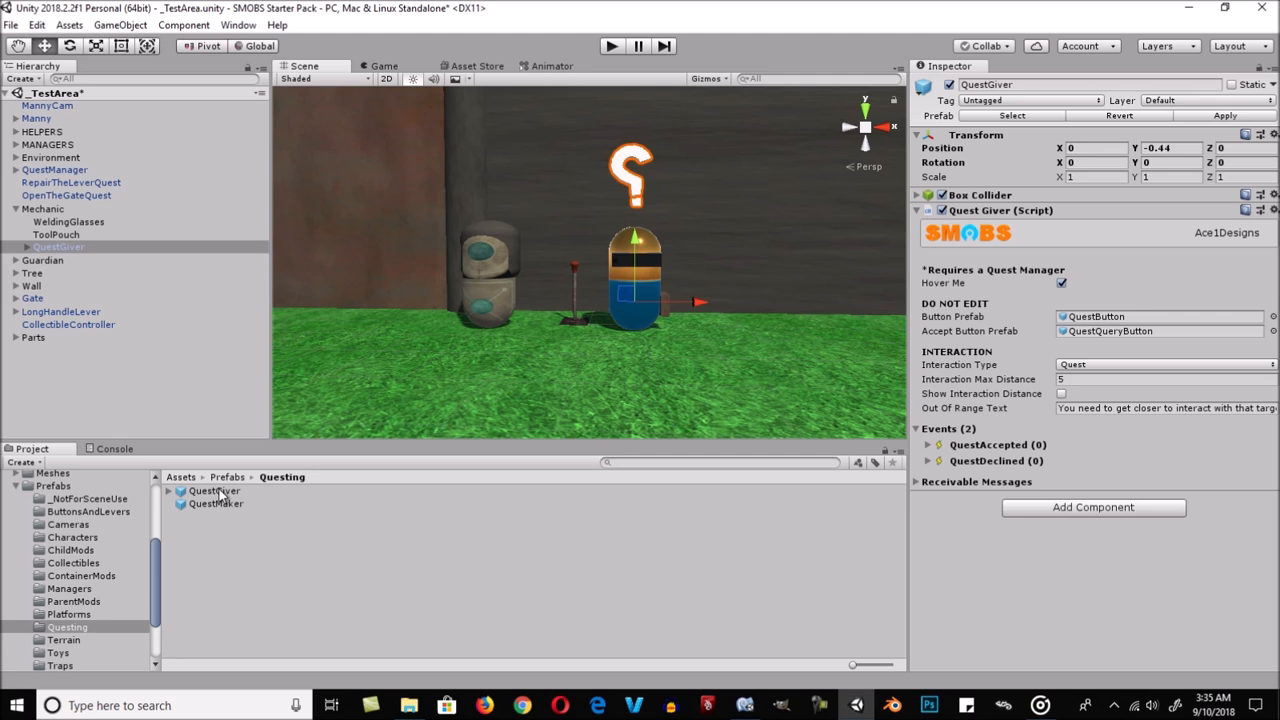
Step: Add a QuestGiver prefab as a child of Guardian and lower it to a Y position of about -0.27
drag(220, 495, 57, 265)
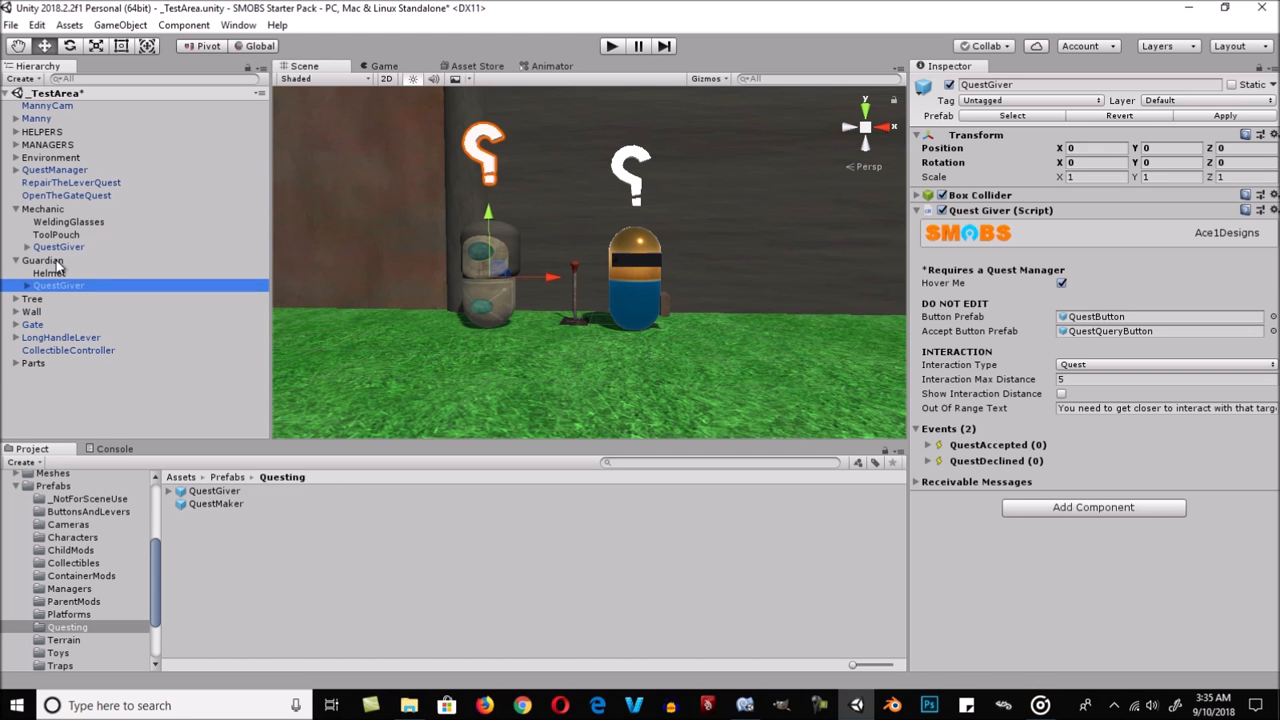
drag(490, 212, 490, 232)
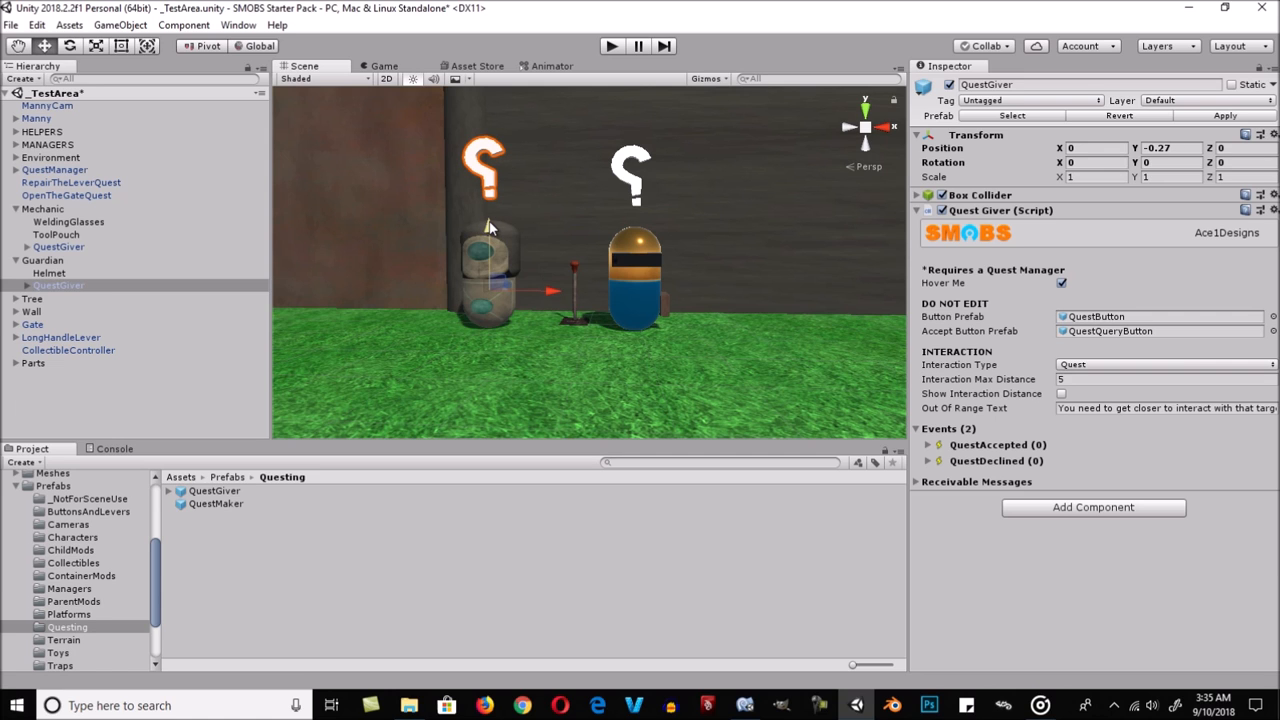
Step: Enable box collider editing on the Guardian's QuestGiver, framed in the back view, and review its size and center values
click(920, 197)
alt+drag(752, 210, 695, 262)
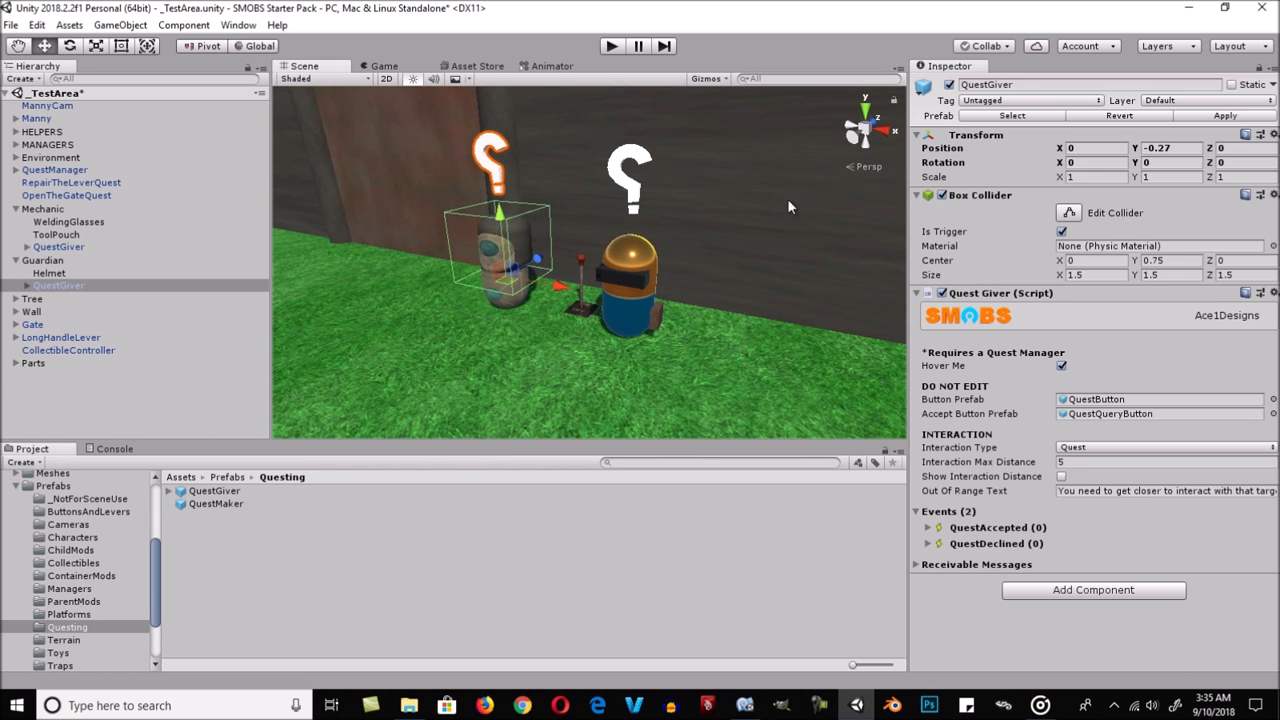
click(855, 138)
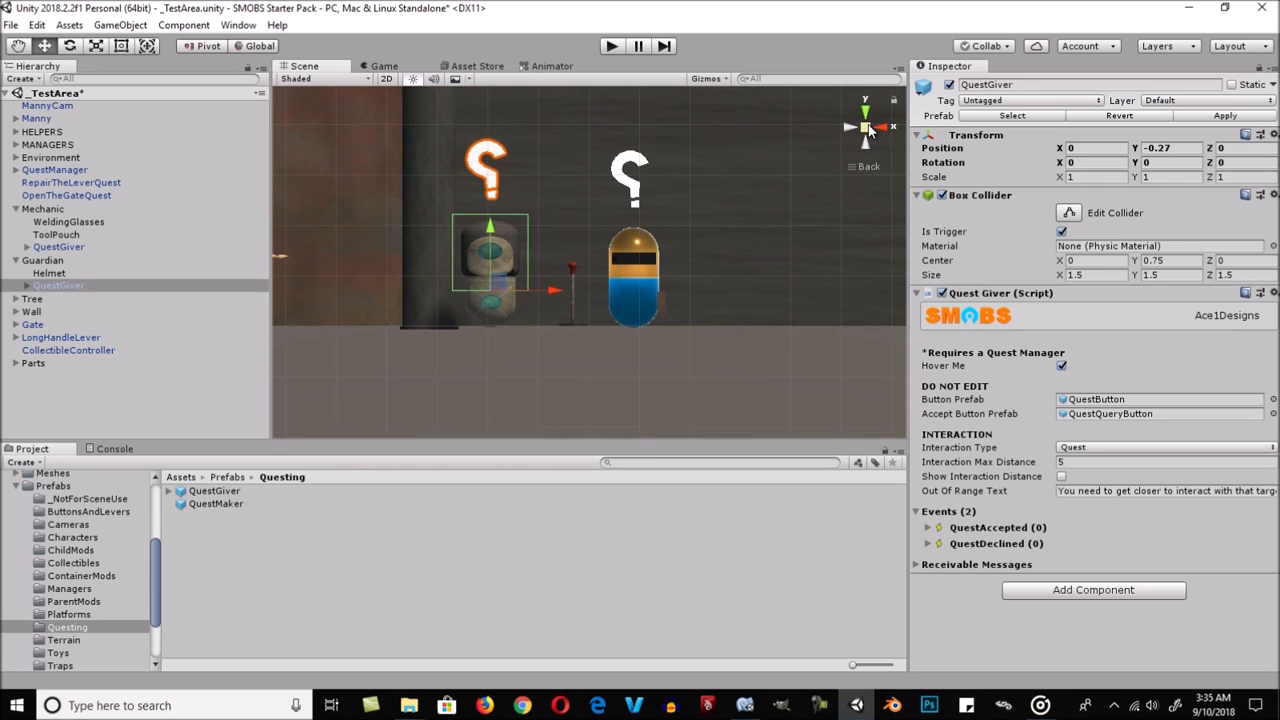
double_click(100, 286)
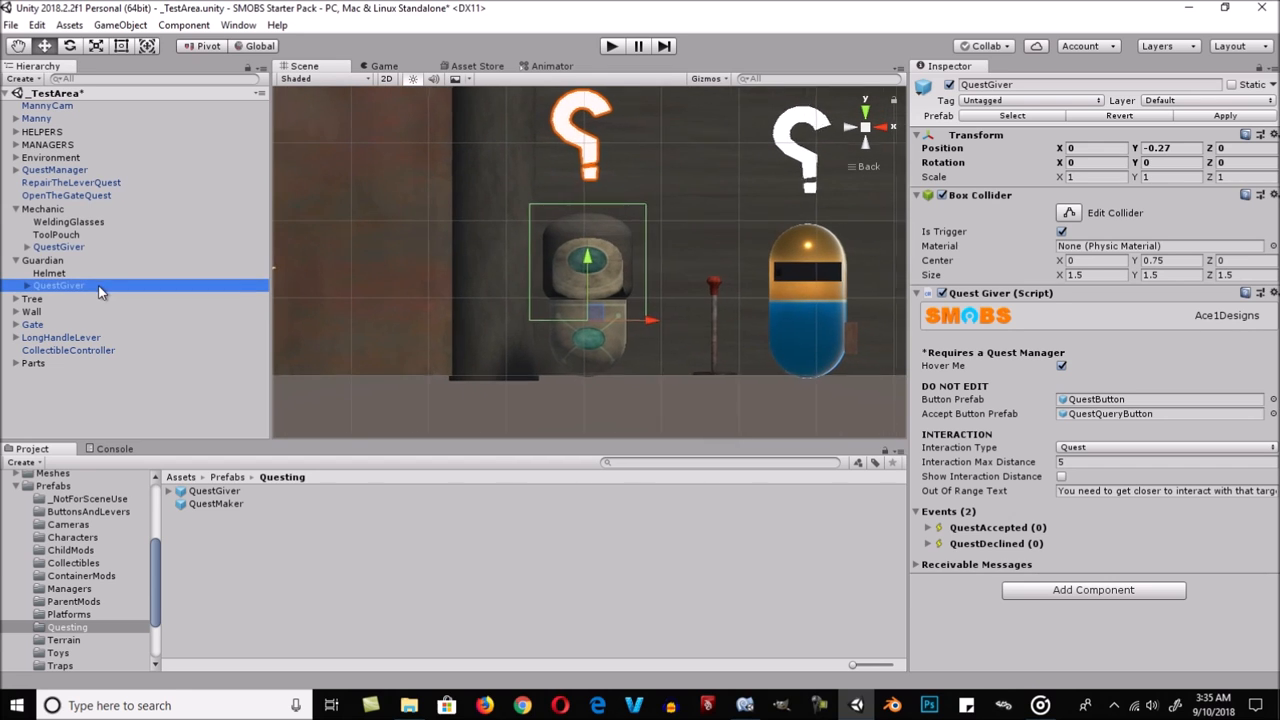
click(1072, 213)
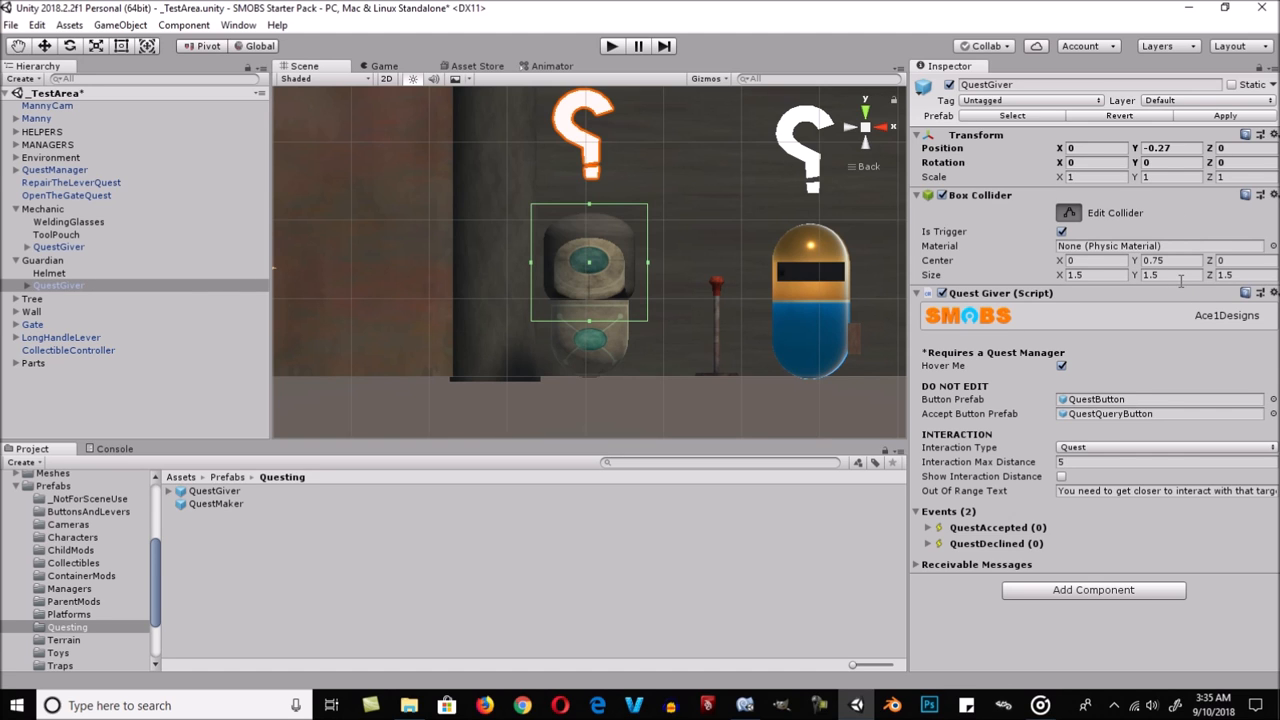
click(1115, 276)
click(1169, 276)
click(1243, 276)
click(1172, 260)
Step: Fit the Guardian's QuestGiver collider to the body's width and height, about 1.26 by 2.21
drag(648, 263, 639, 264)
drag(536, 268, 547, 268)
drag(594, 330, 593, 381)
drag(591, 210, 594, 215)
drag(546, 305, 540, 296)
Step: Reduce the depth of the Guardian's QuestGiver collider to about 1.21 to match the body from the side
click(852, 127)
drag(650, 290, 633, 296)
drag(532, 296, 539, 297)
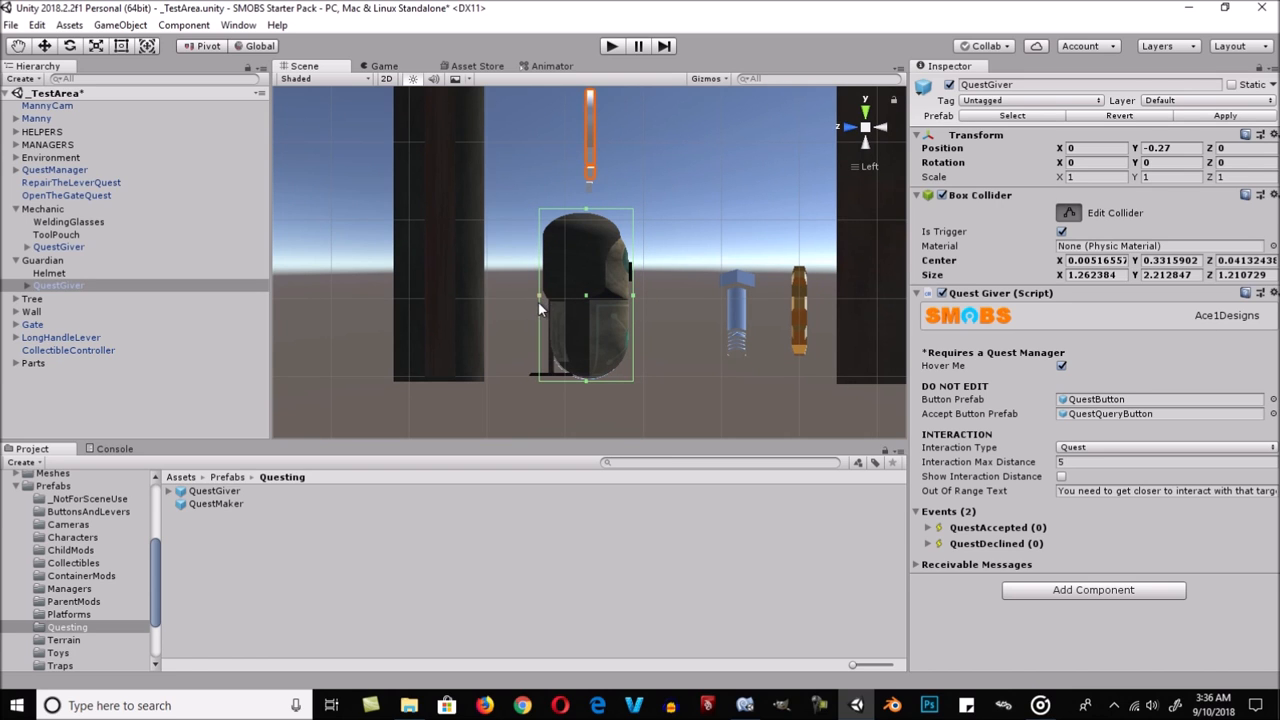
Step: Fit the Mechanic's QuestGiver box collider to the body's width and height in the back view, about 1.13 by 2.10
click(50, 246)
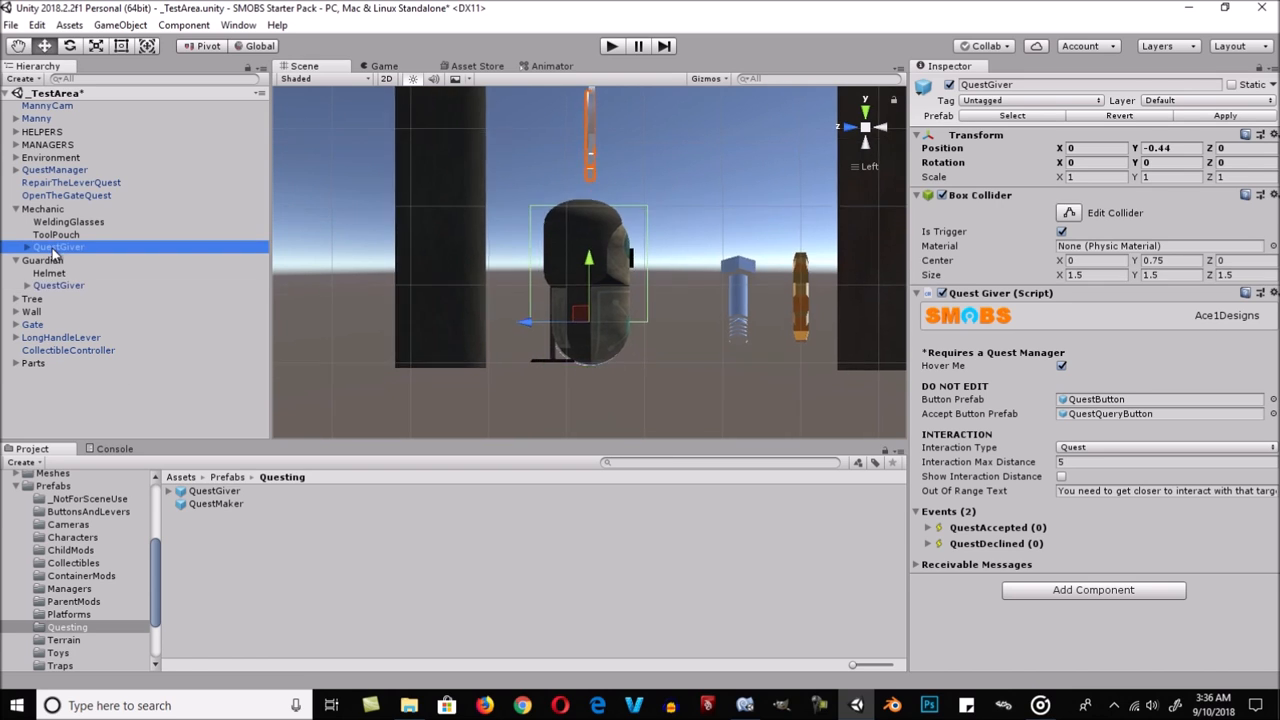
click(884, 127)
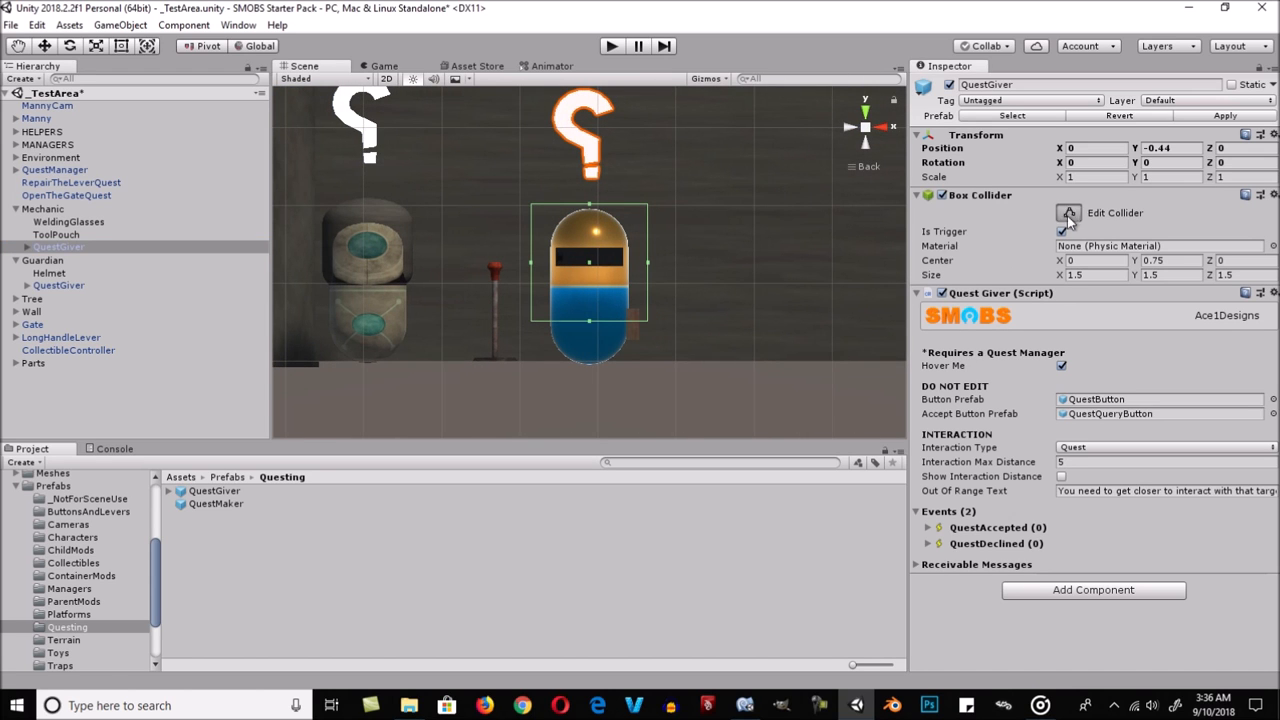
drag(646, 262, 632, 262)
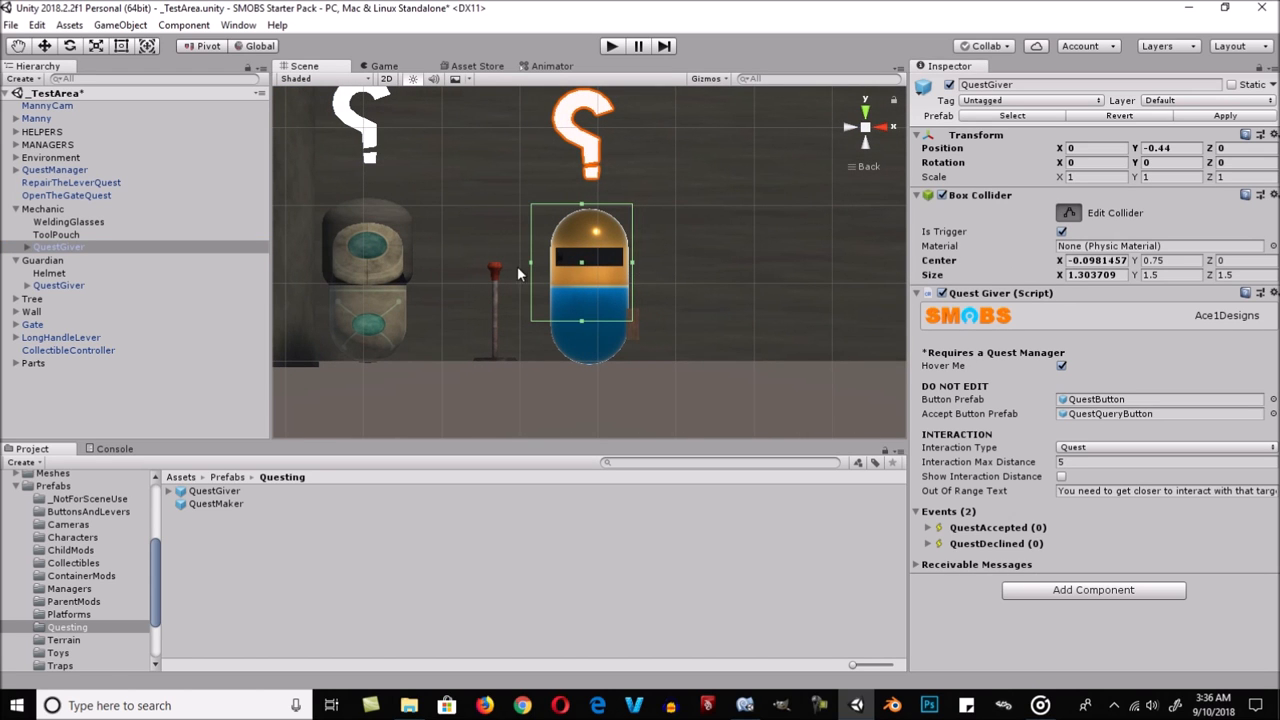
drag(531, 263, 547, 268)
drag(593, 327, 595, 374)
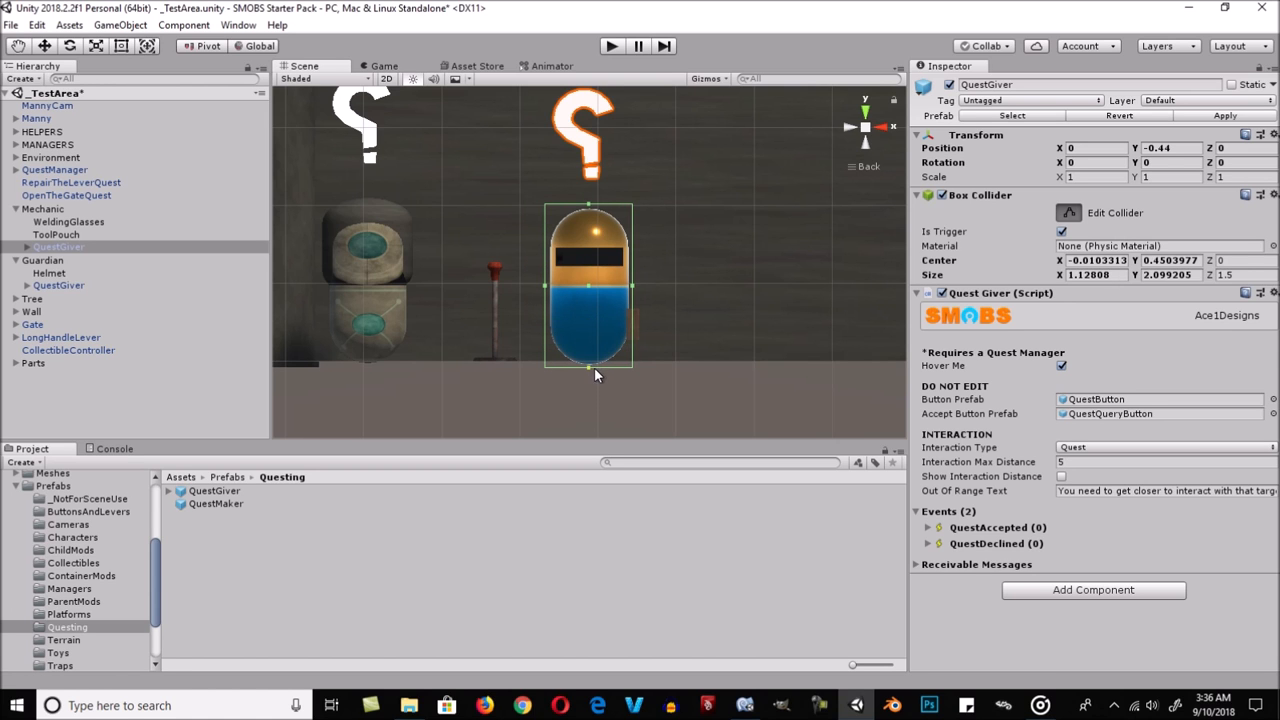
Step: Reduce the depth of the Mechanic's QuestGiver collider to about 1.18 to match the body, and finish collider editing
click(893, 126)
drag(650, 283, 634, 286)
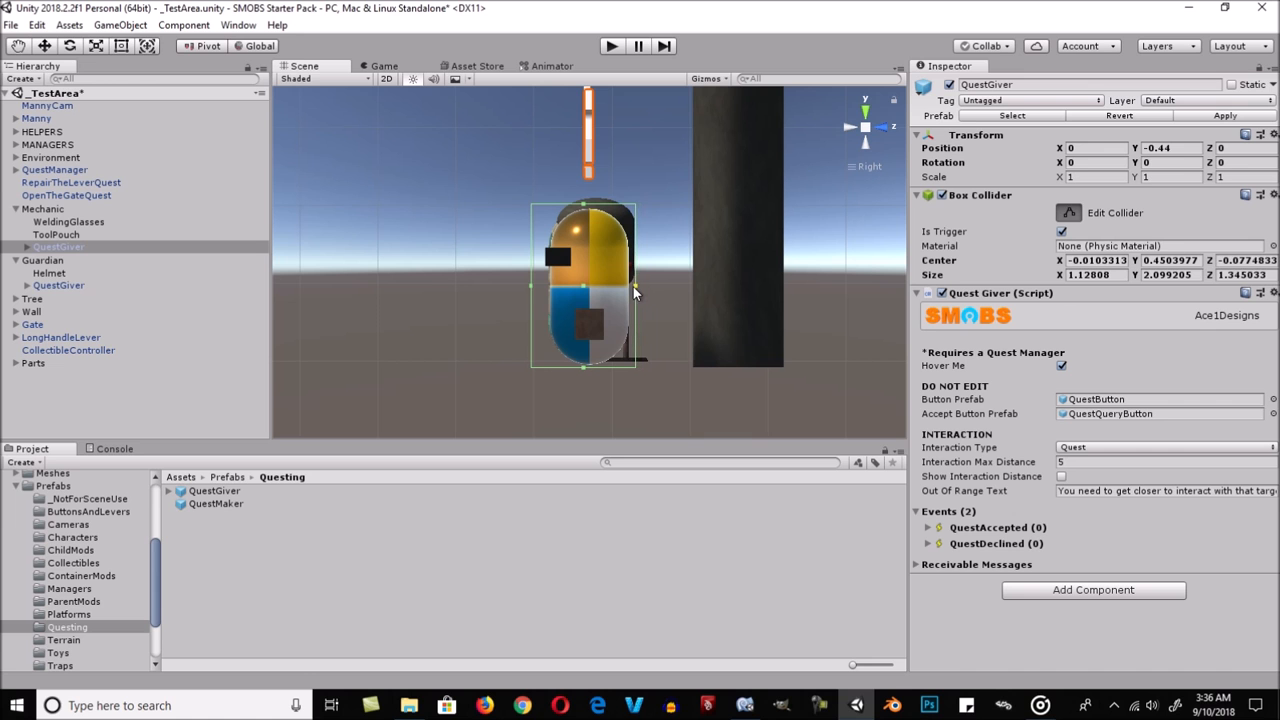
drag(533, 287, 545, 290)
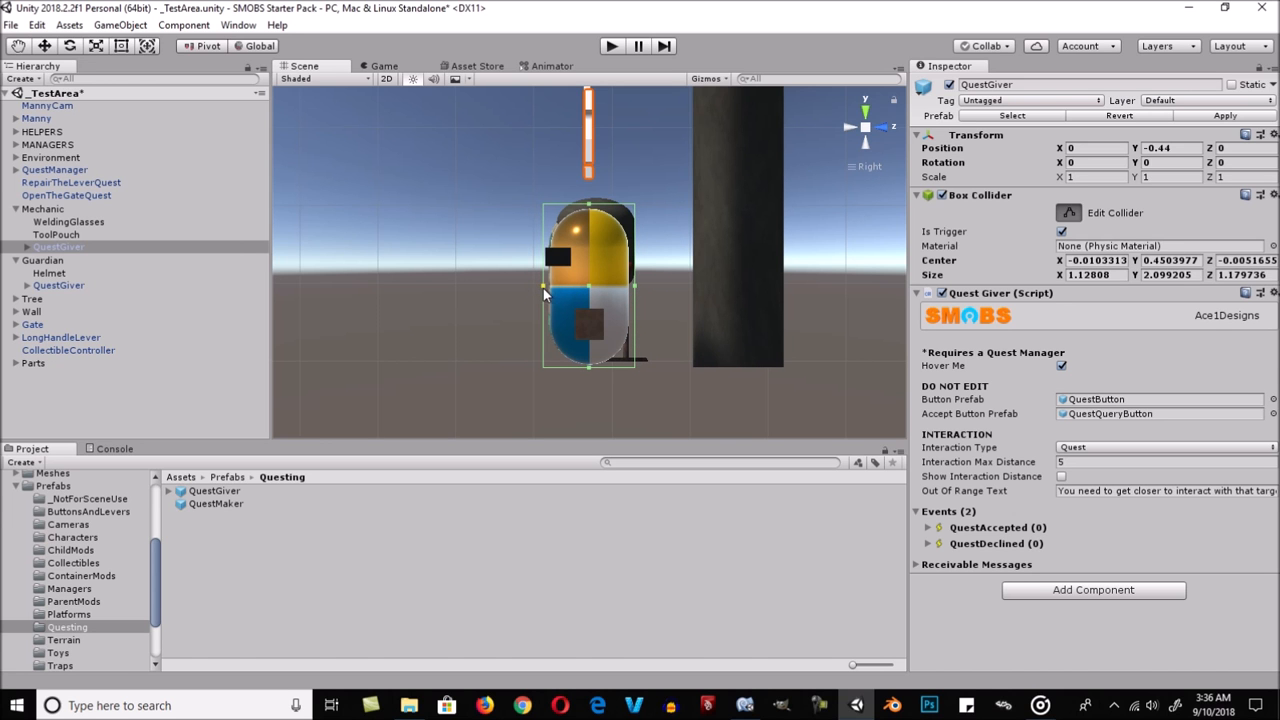
click(866, 131)
scroll(480, 266, down, 8)
alt+drag(480, 266, 690, 280)
click(1069, 215)
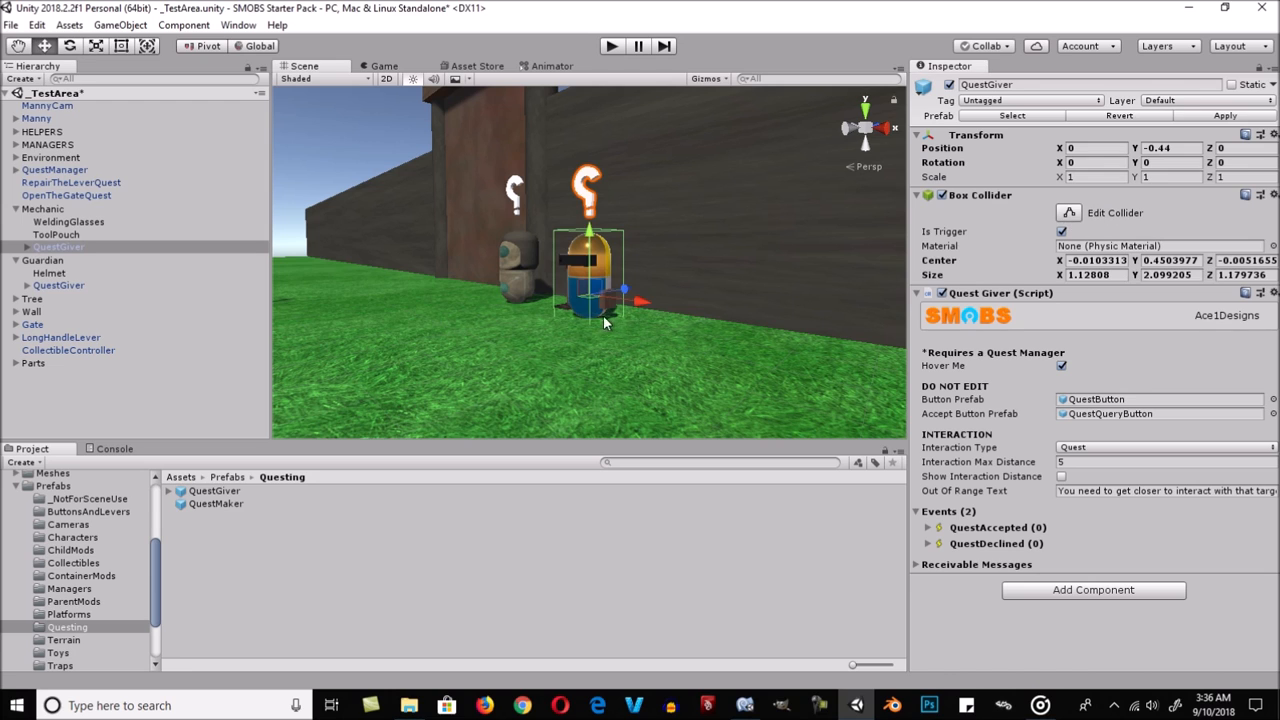
Step: Assign the Mechanic's QuestGiver as the quest giver of RepairTheLeverQuest and the Guardian's QuestGiver as that of OpenTheGateQuest
click(63, 183)
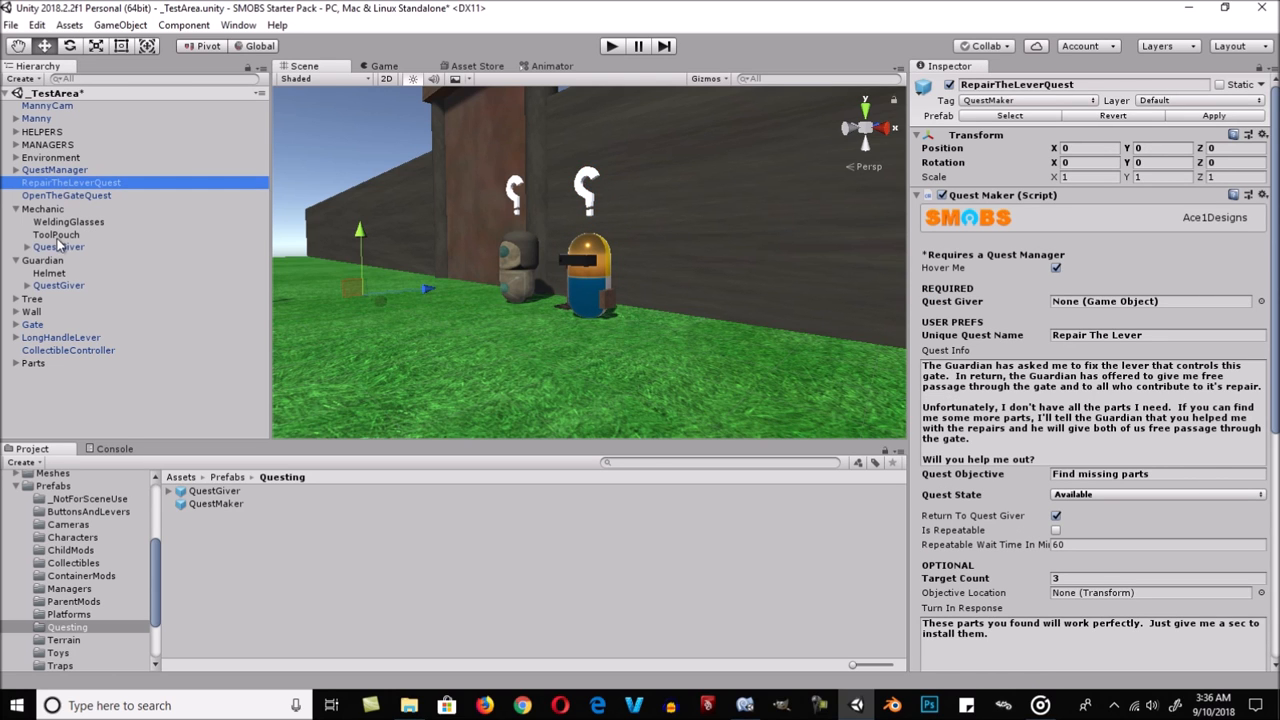
drag(57, 248, 1105, 305)
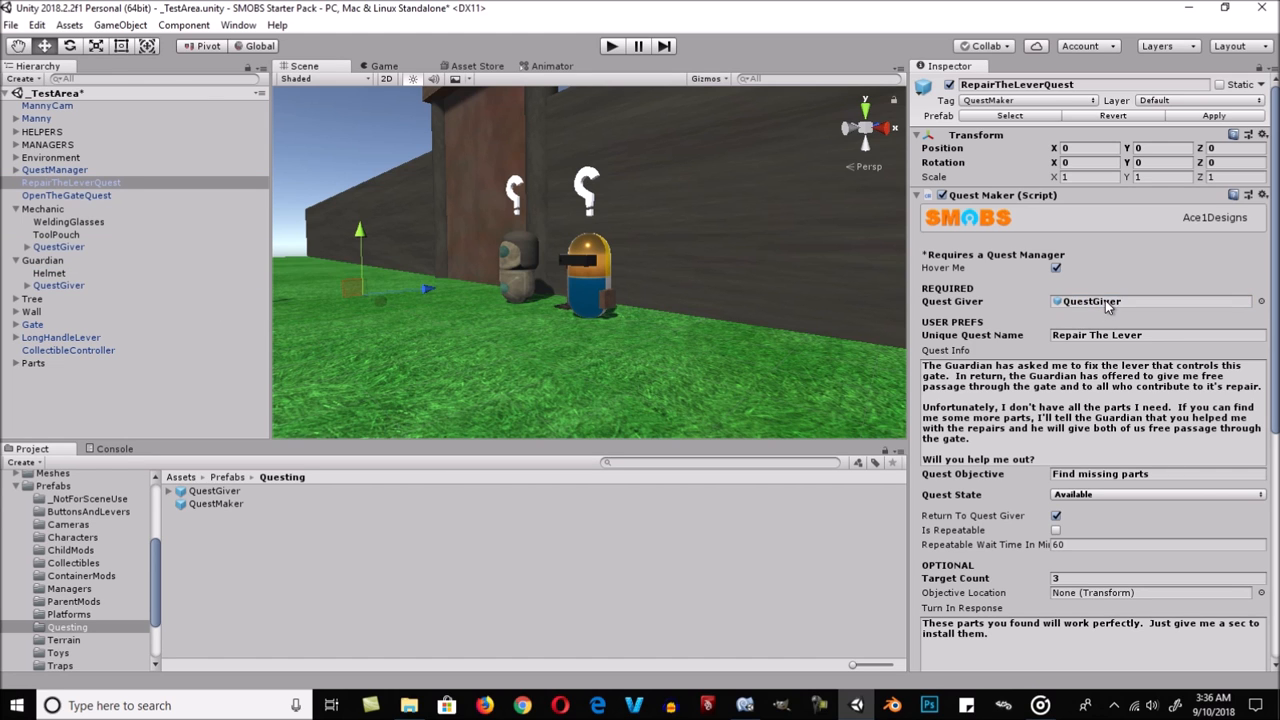
click(96, 196)
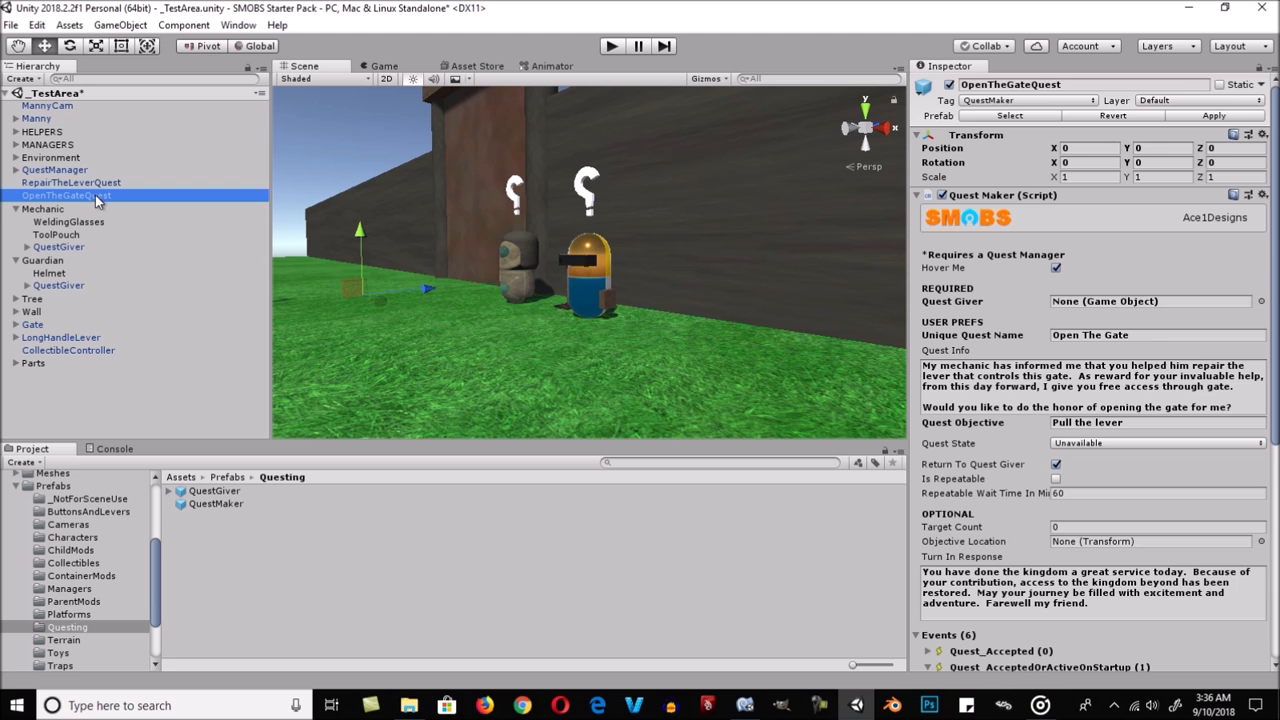
drag(54, 287, 1085, 310)
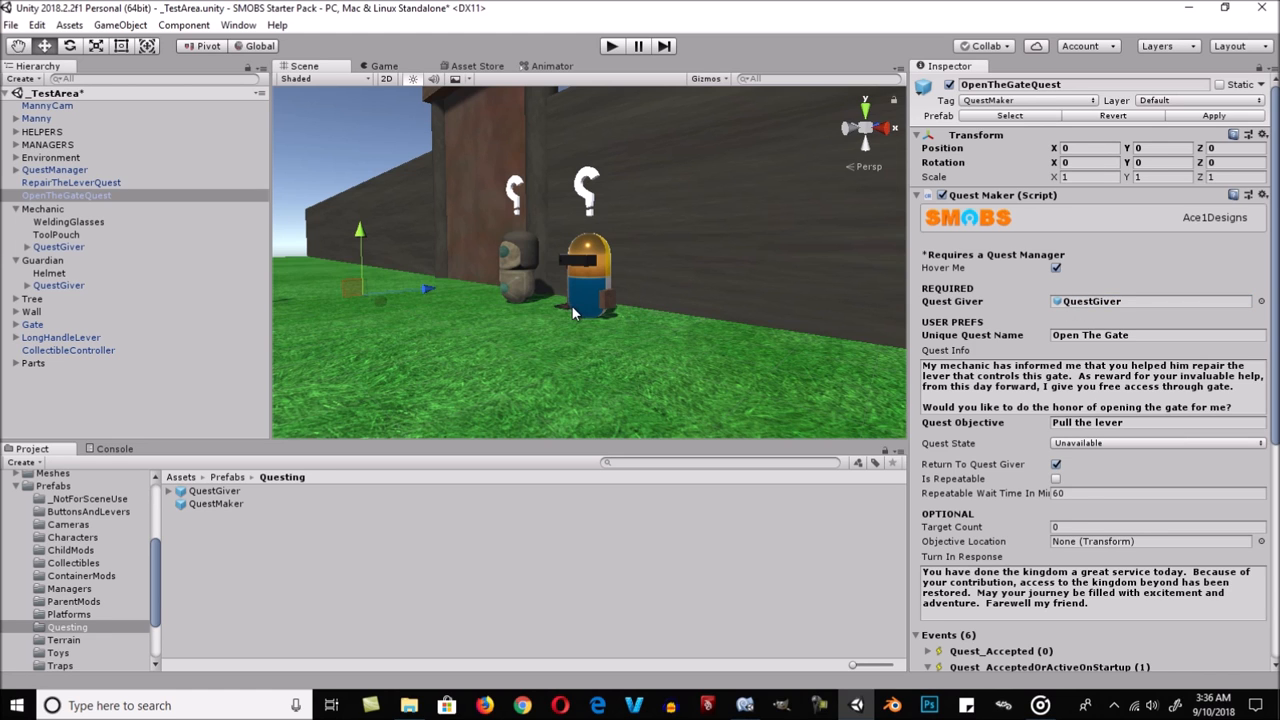
Step: Review the quest giver assignments of both quests, and collapse the Mechanic and Guardian hierarchies
click(74, 182)
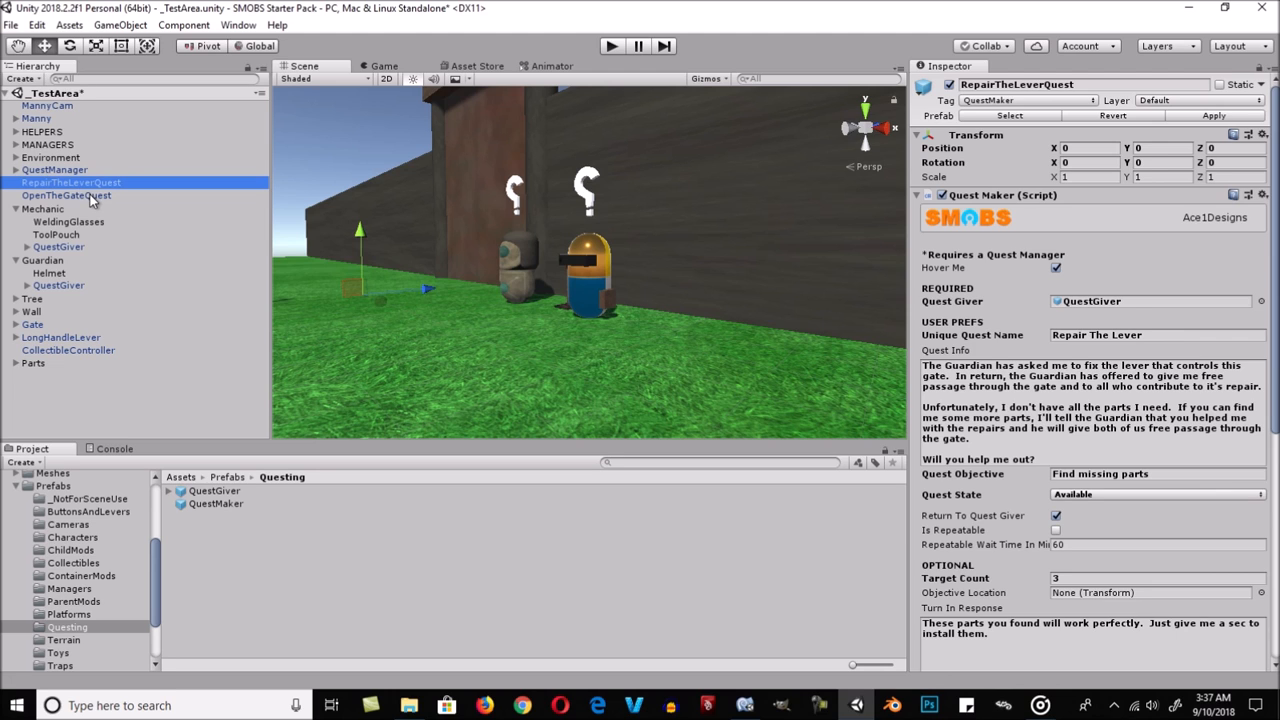
click(91, 198)
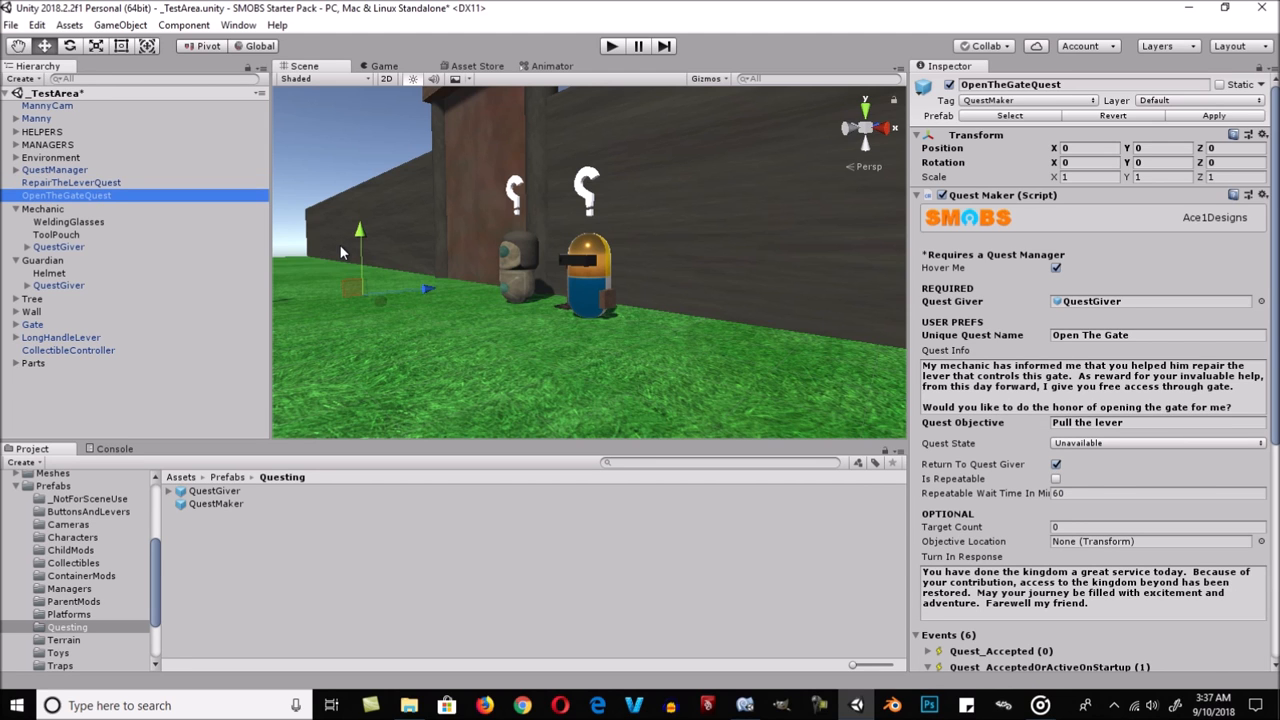
alt+drag(508, 298, 598, 300)
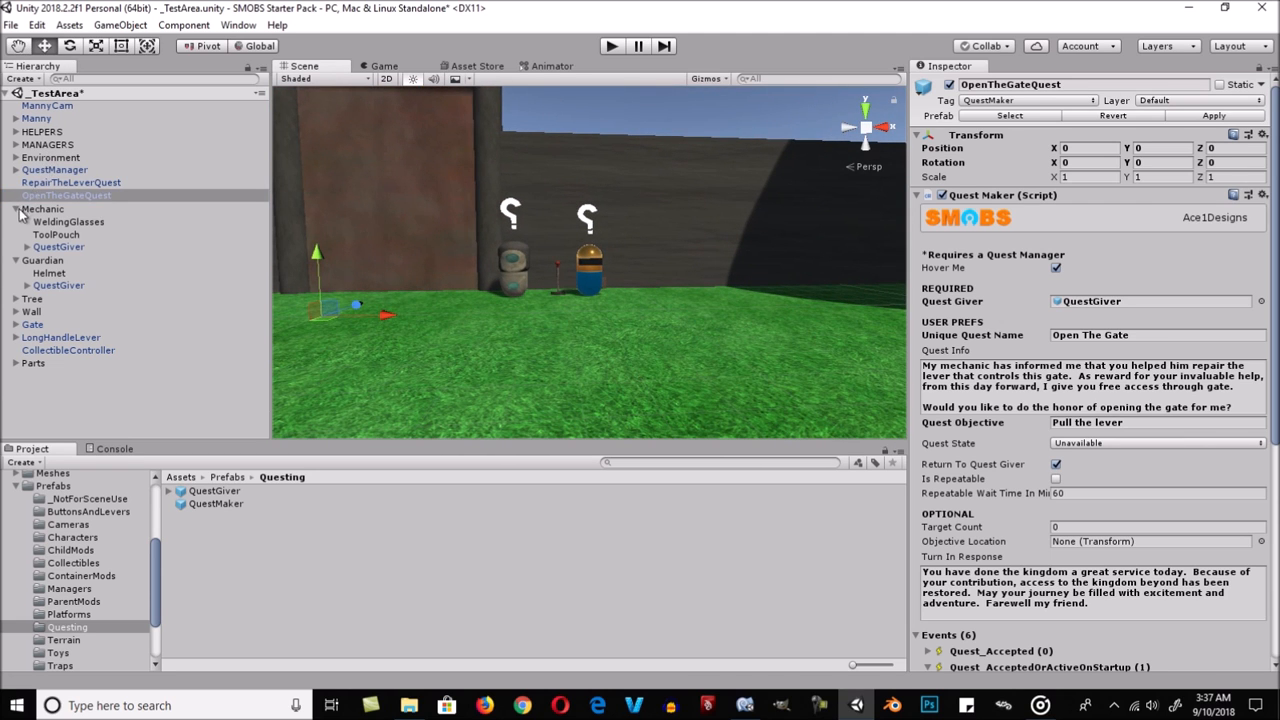
click(15, 209)
click(15, 222)
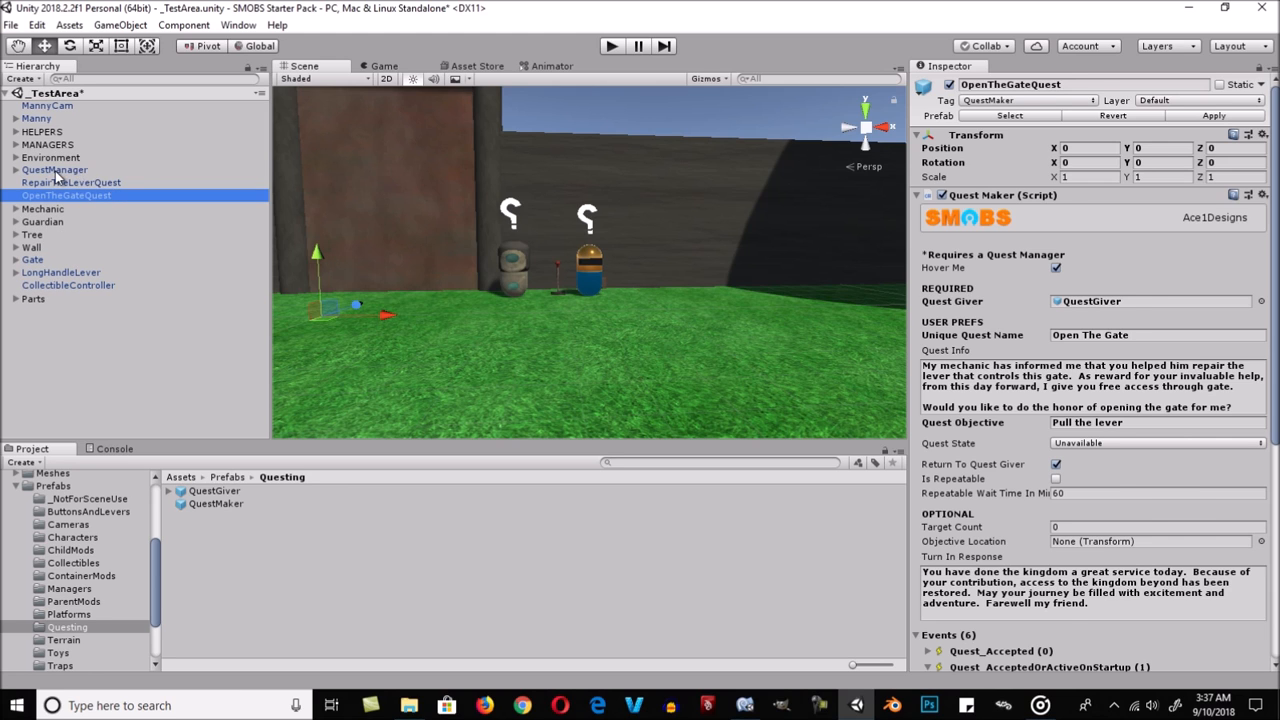
Step: Delete the saved game data through the QuestManager's quest progress management
click(58, 172)
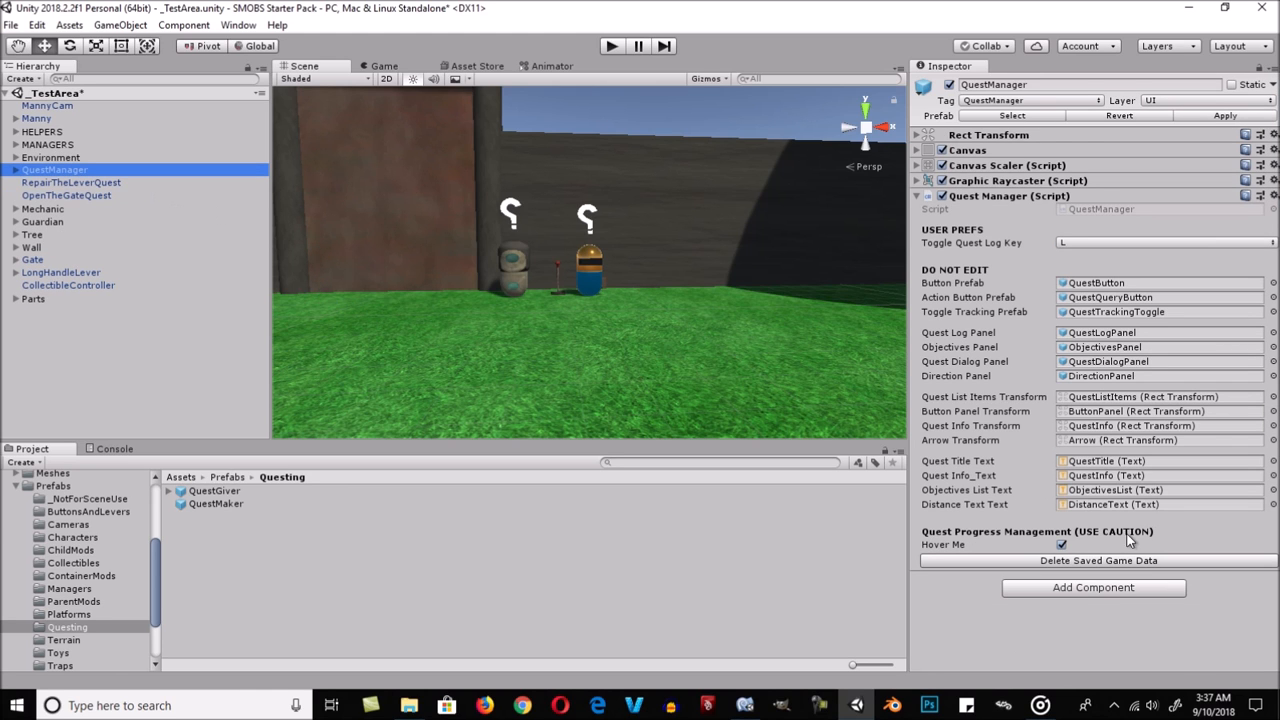
click(1112, 563)
click(1106, 563)
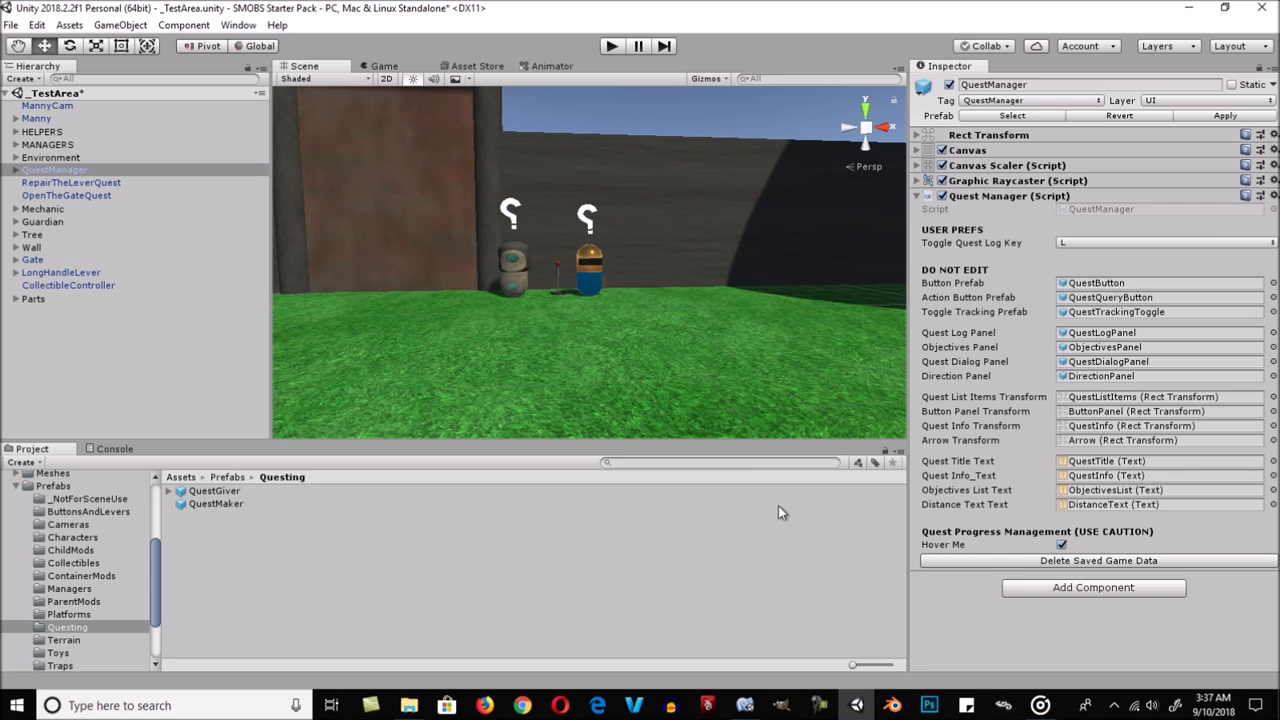
Step: Run the scene, walk Manny over to the Mechanic and accept the Repair The Lever quest
click(611, 46)
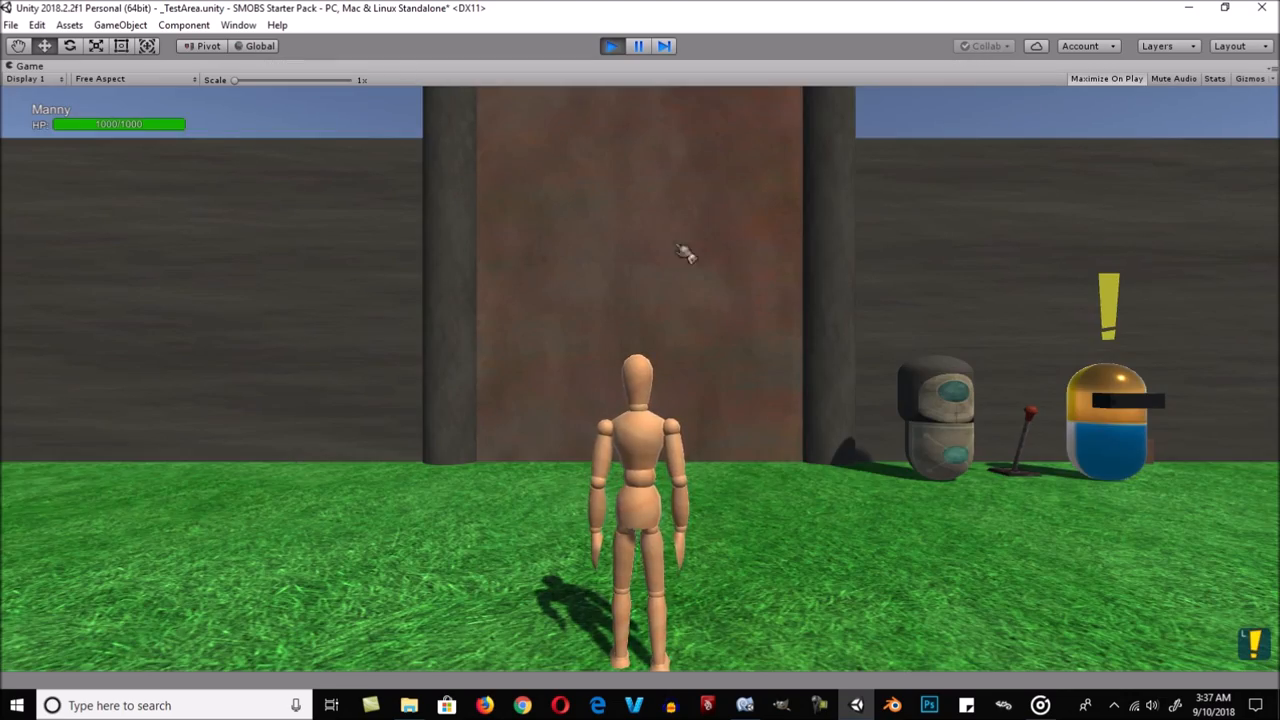
right_drag(530, 218, 760, 276)
key(w)
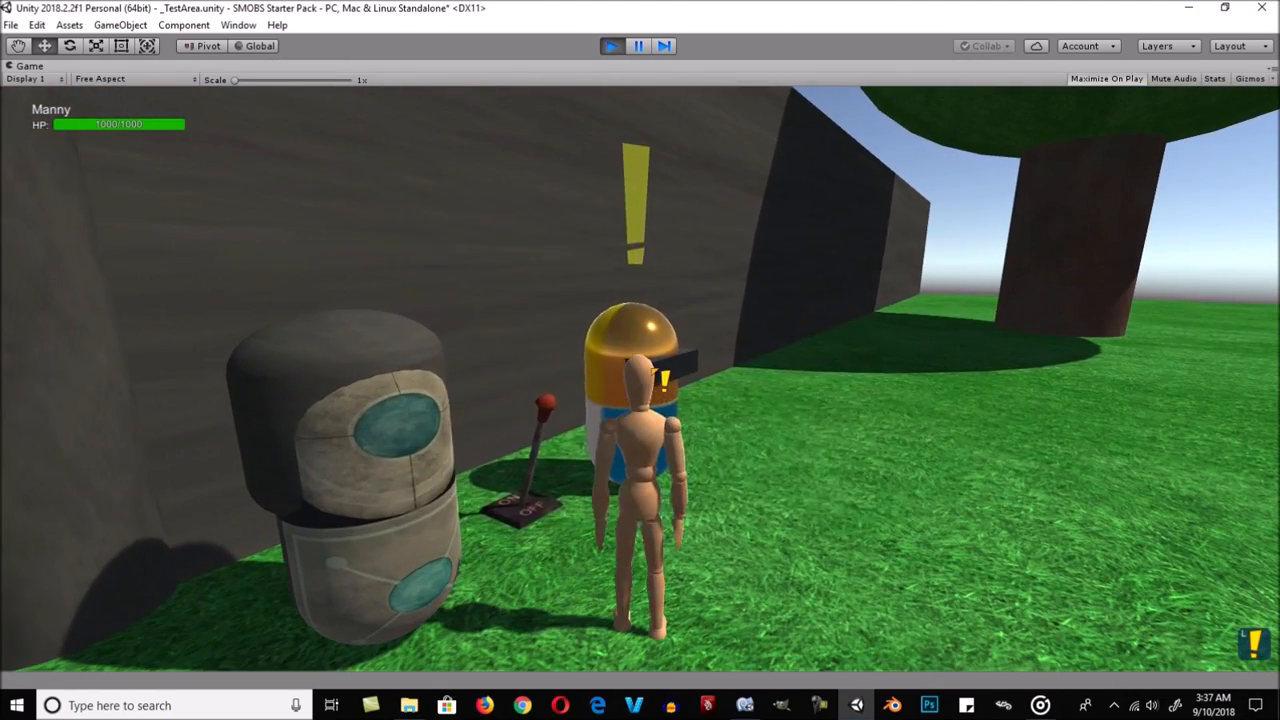
click(654, 371)
click(475, 244)
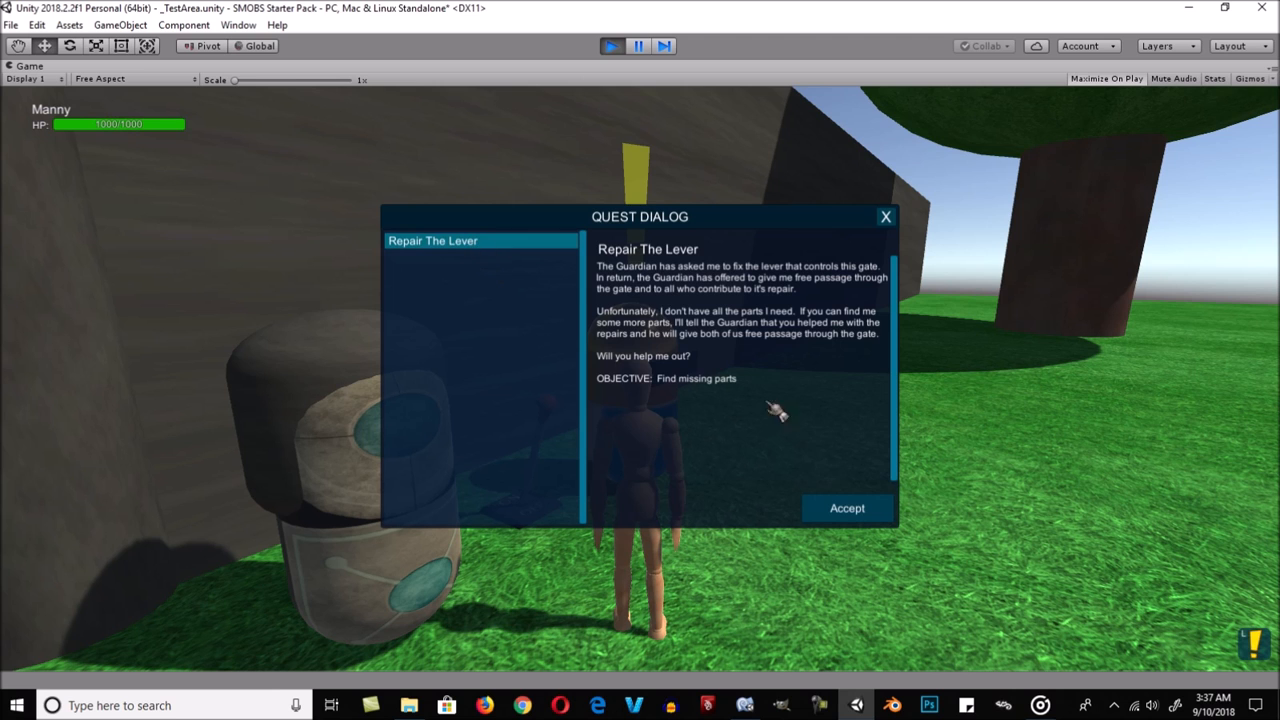
click(860, 516)
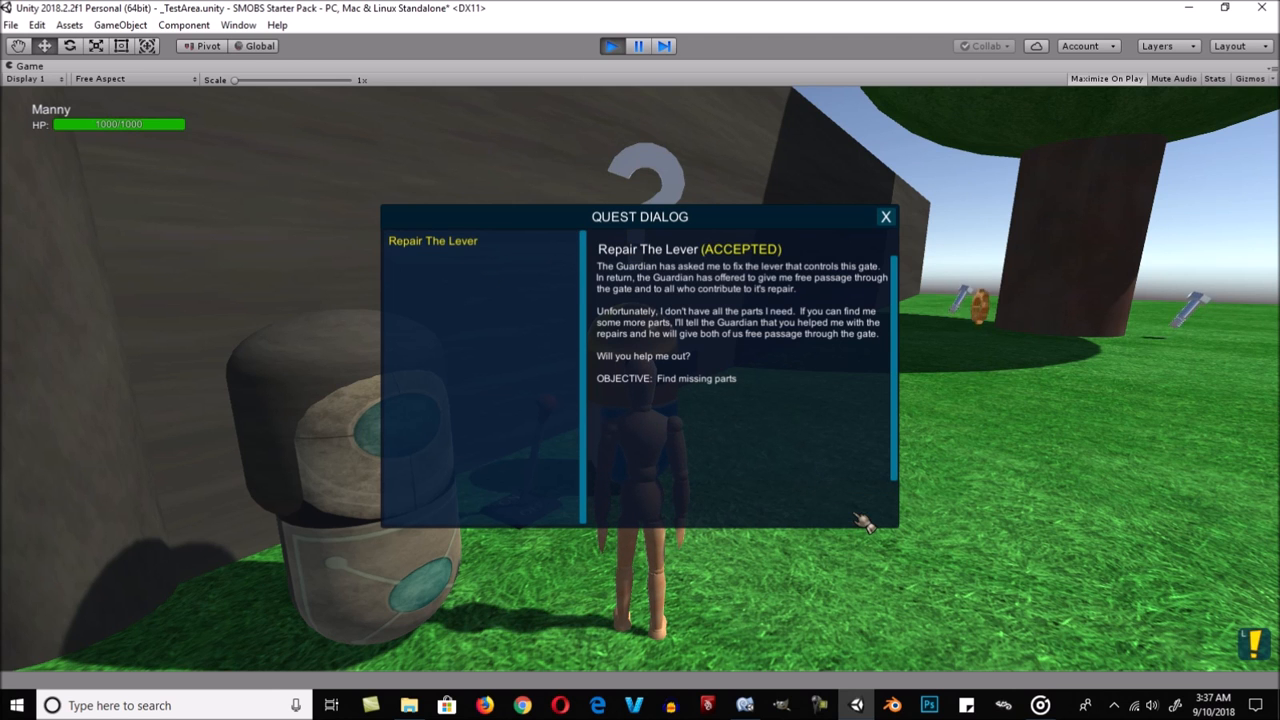
click(885, 216)
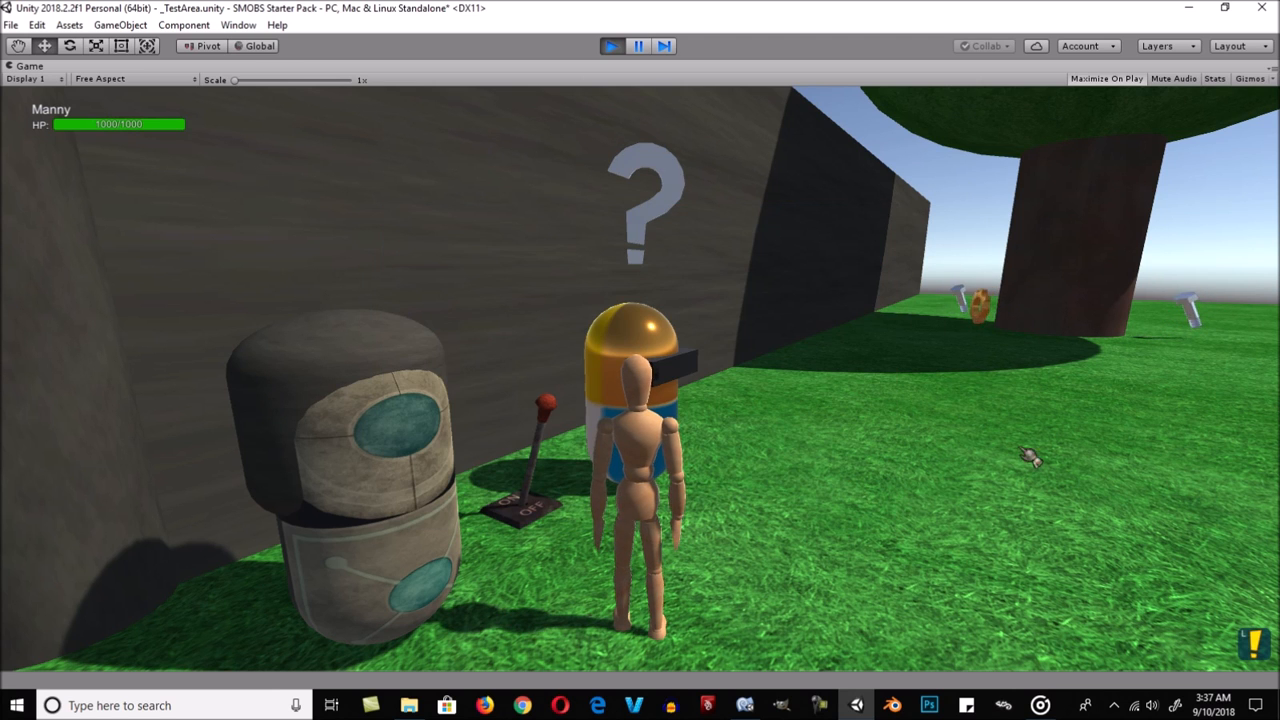
Step: Turn on the objectives display from the quest log and close the log
click(1252, 643)
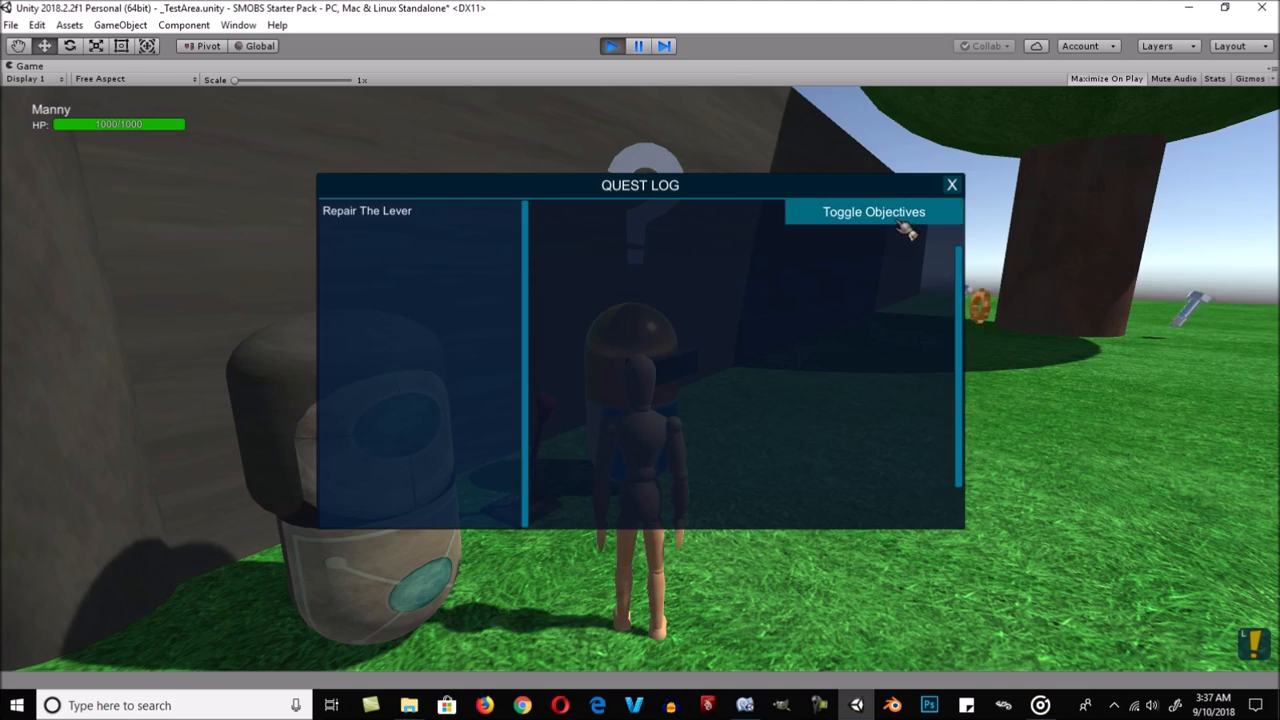
click(940, 213)
click(952, 186)
Step: Run Manny to the tree and collect the three missing lever parts
right_drag(700, 332, 832, 328)
key(w)
key(w)
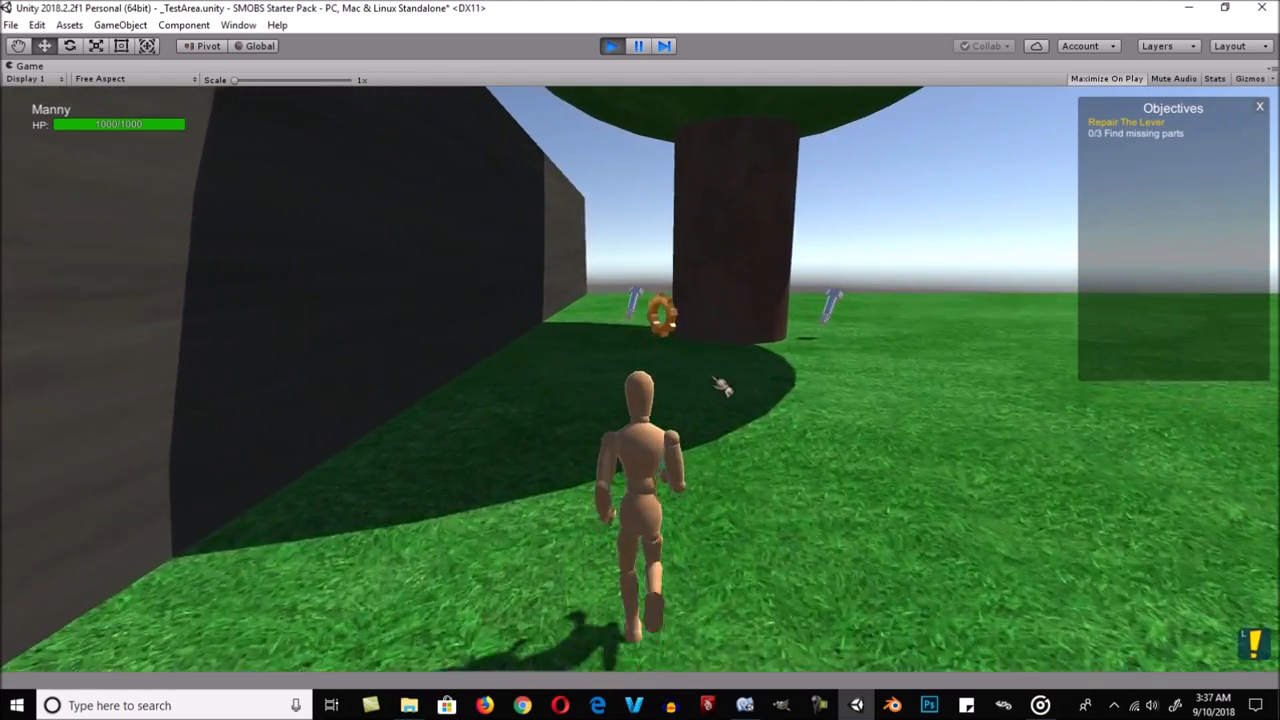
key(w)
right_drag(672, 412, 1000, 412)
key(w)
Step: Return Manny to the Mechanic and turn in the Repair The Lever quest
right_drag(614, 376, 1083, 347)
right_drag(577, 397, 640, 394)
key(w)
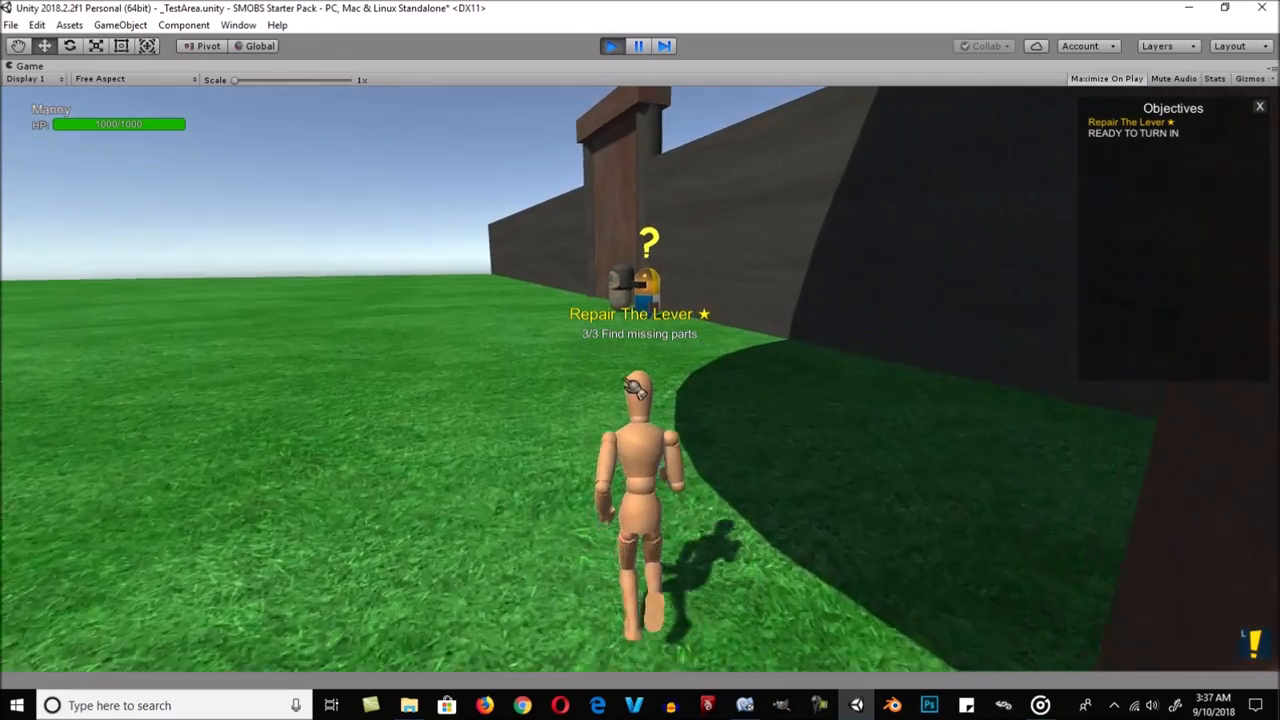
key(w)
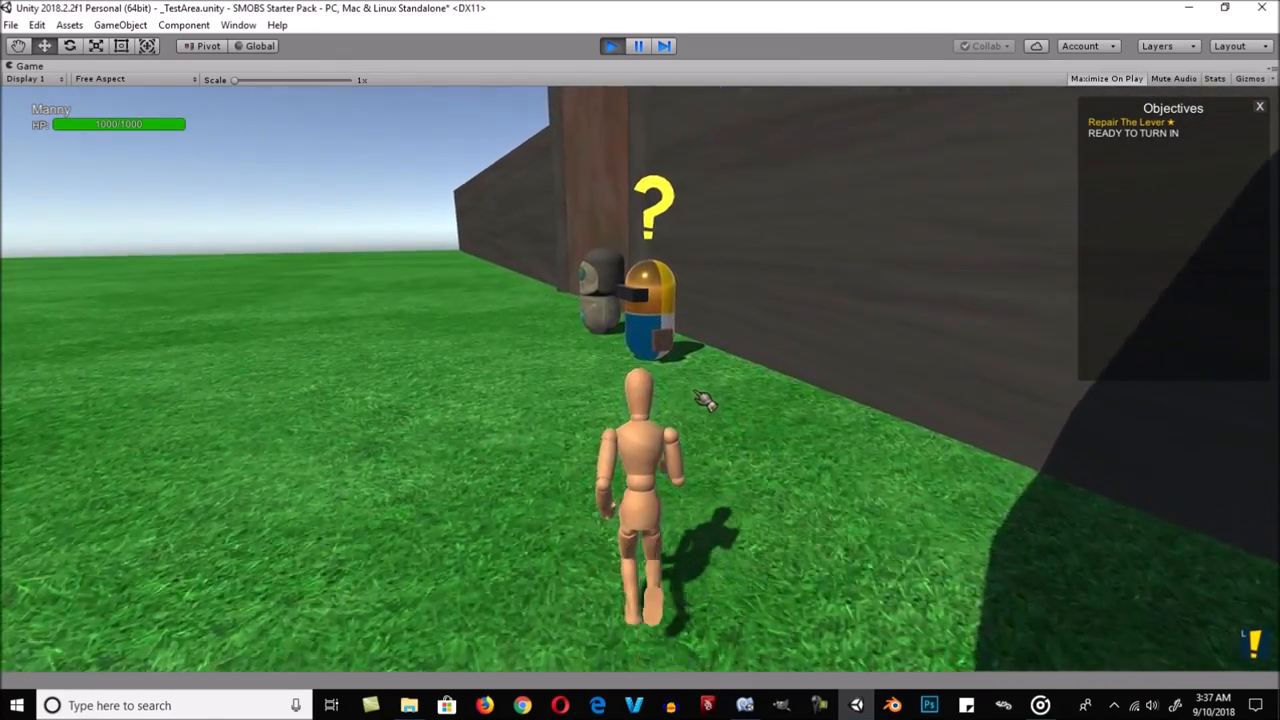
key(e)
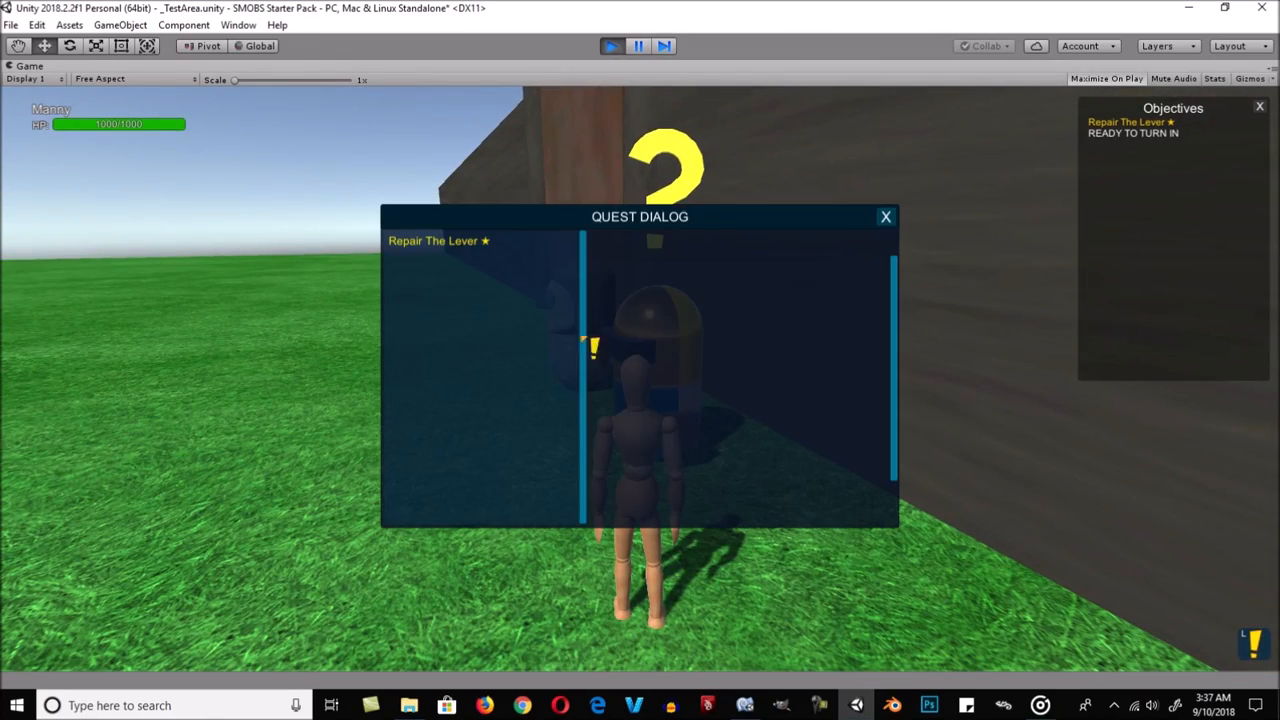
click(497, 253)
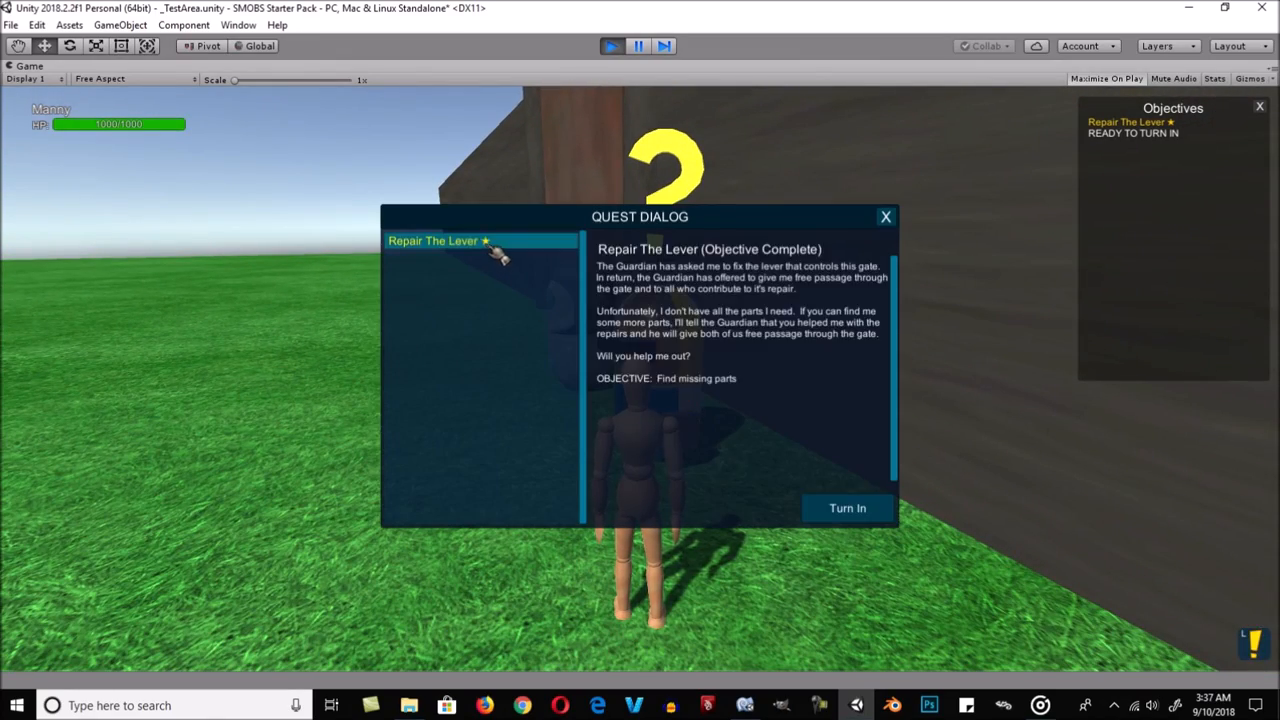
click(848, 508)
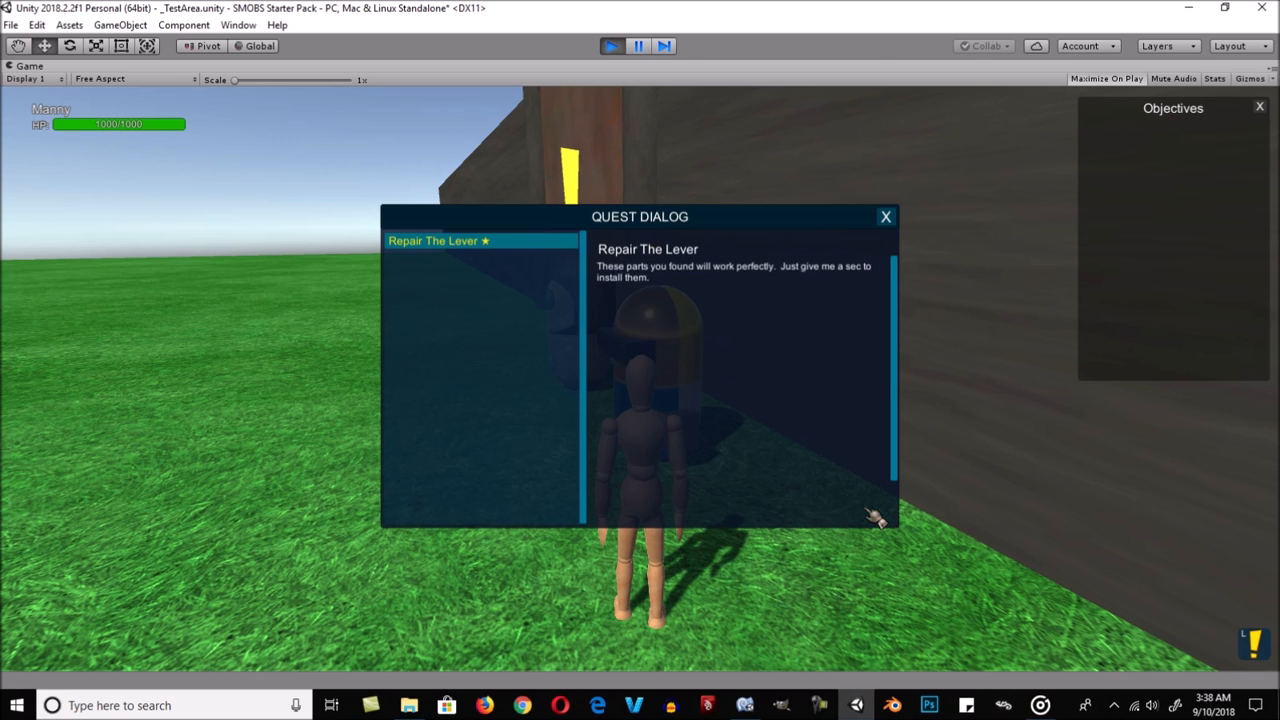
click(886, 218)
Step: Walk Manny to the Guardian and accept the Open The Gate quest
key(w)
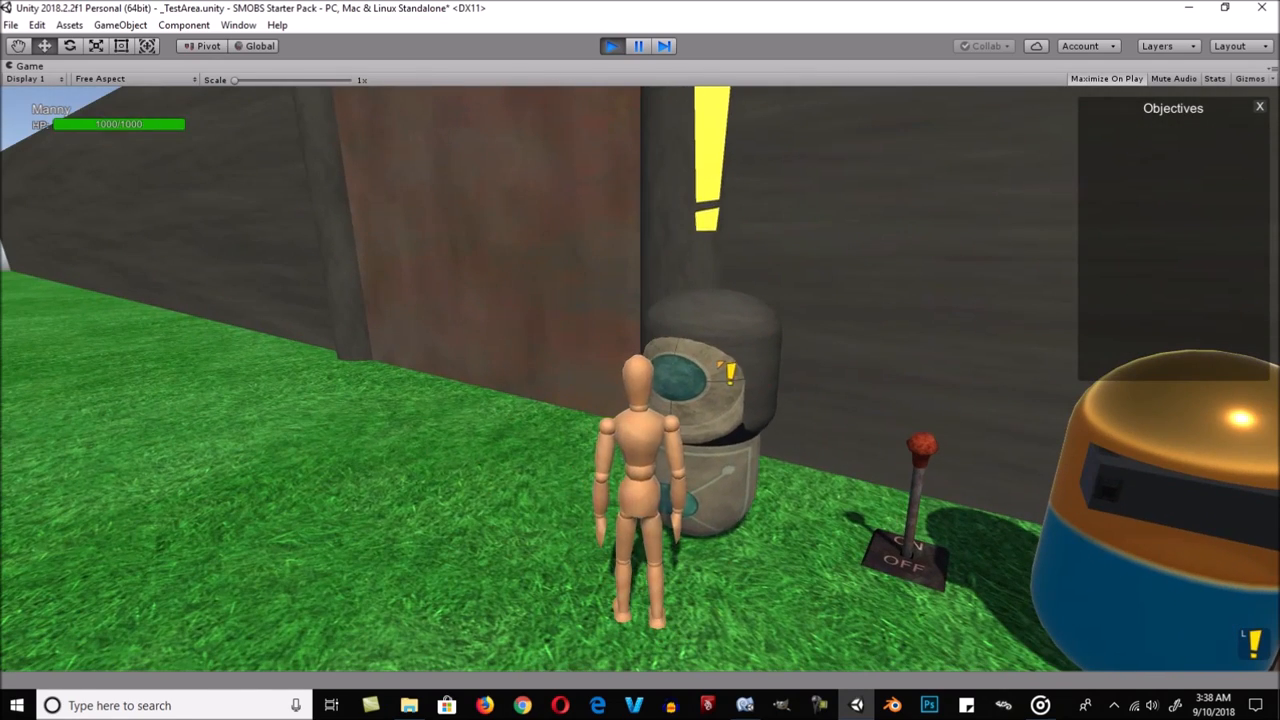
click(728, 366)
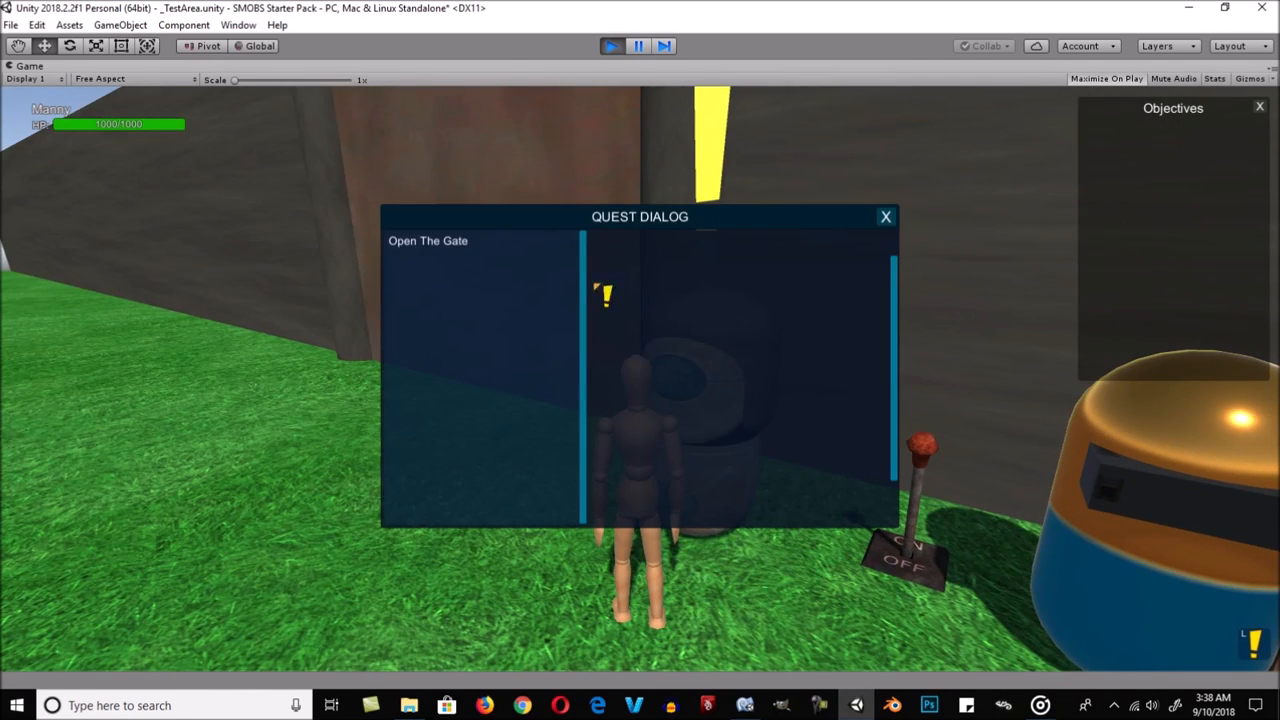
click(490, 246)
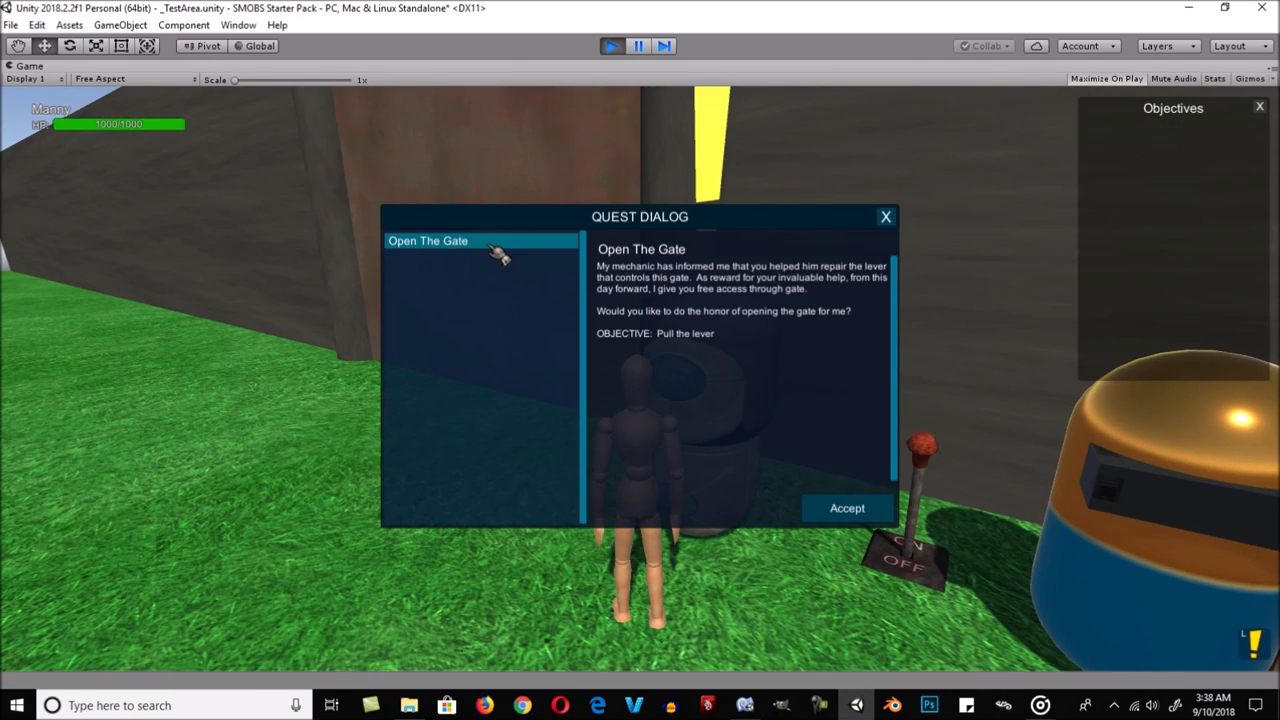
click(862, 512)
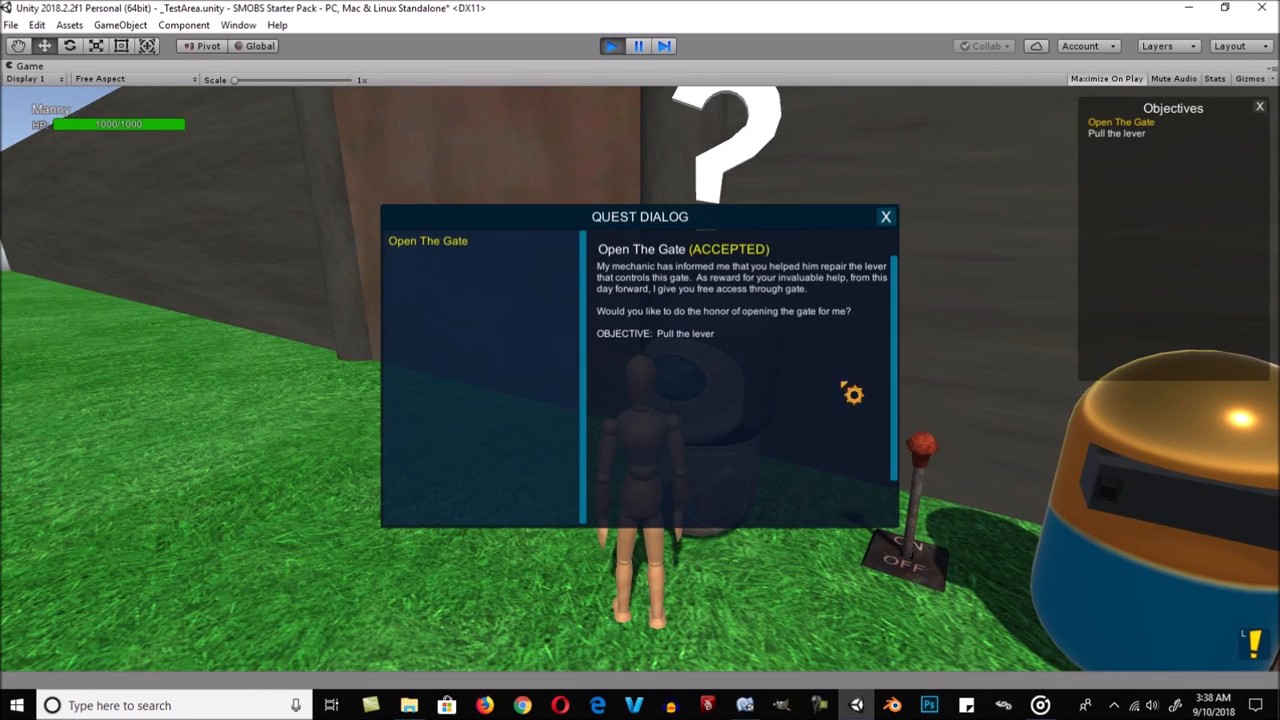
click(886, 217)
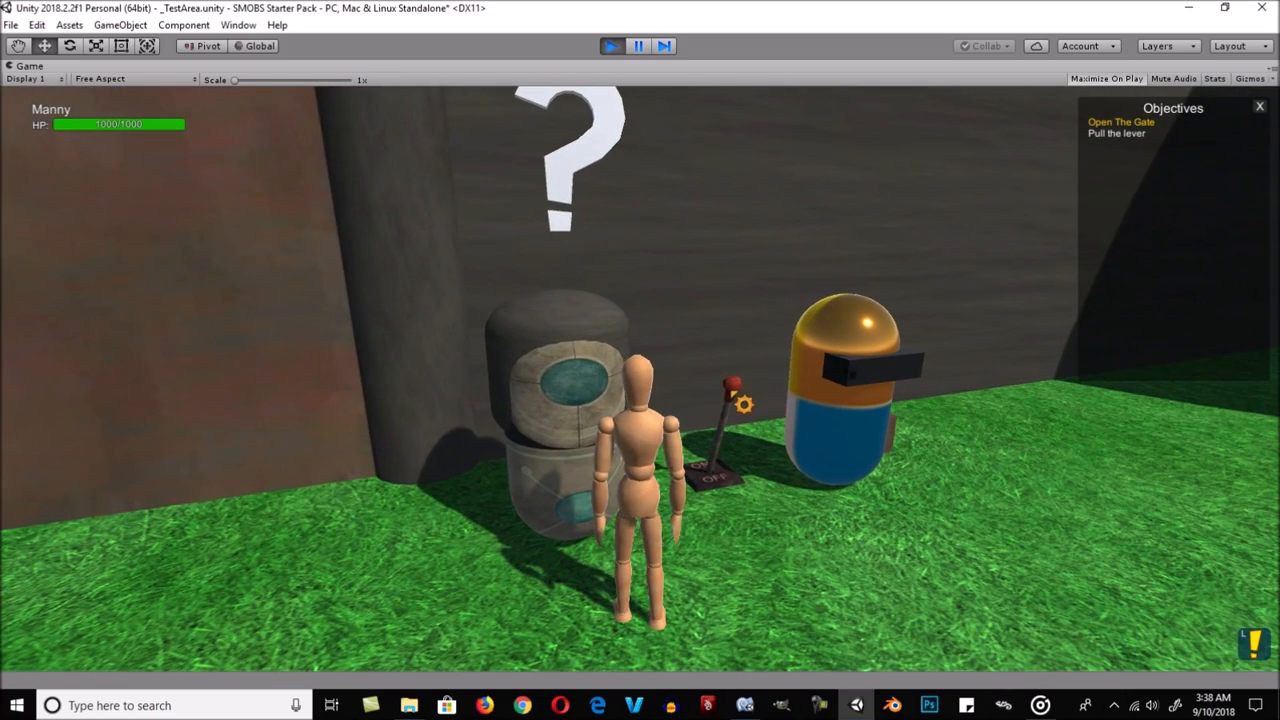
Step: Pull the lever to open the gate, and turn in the Open The Gate quest to the Guardian
click(744, 403)
mouse_move(753, 292)
right_down()
mouse_move(619, 235)
mouse_move(573, 185)
mouse_move(551, 186)
mouse_move(569, 249)
right_up()
click(682, 405)
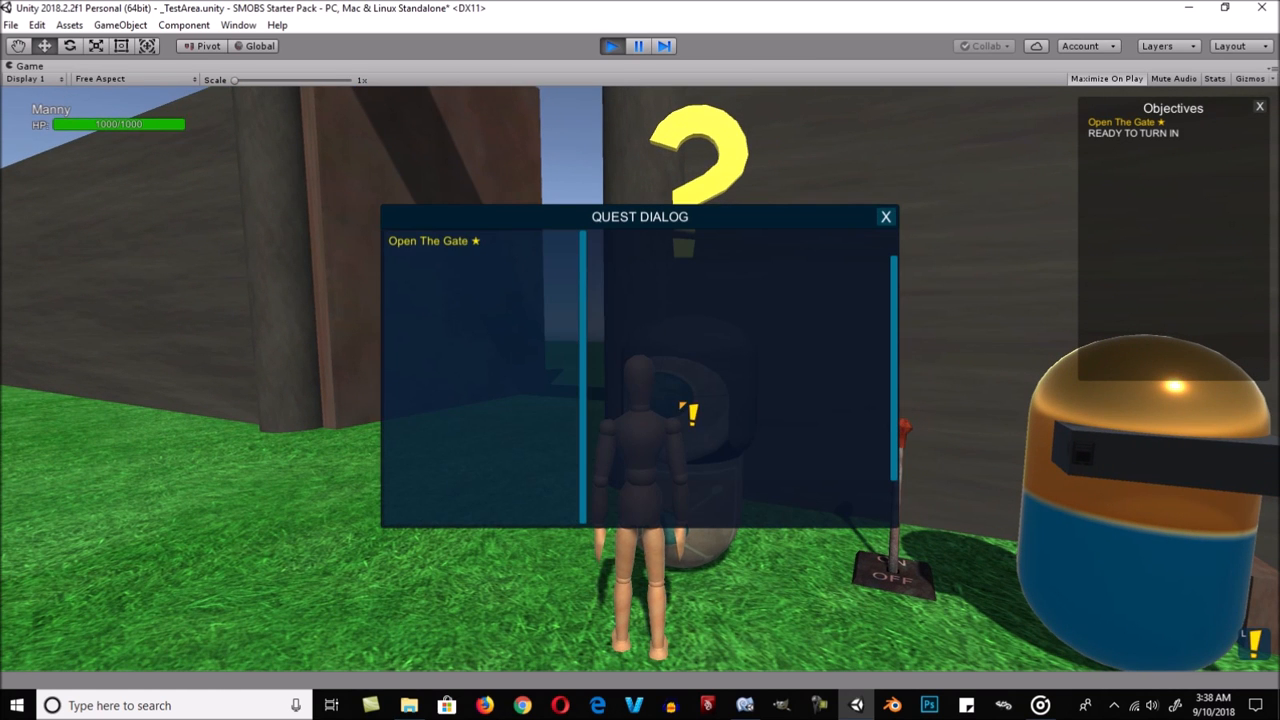
click(474, 244)
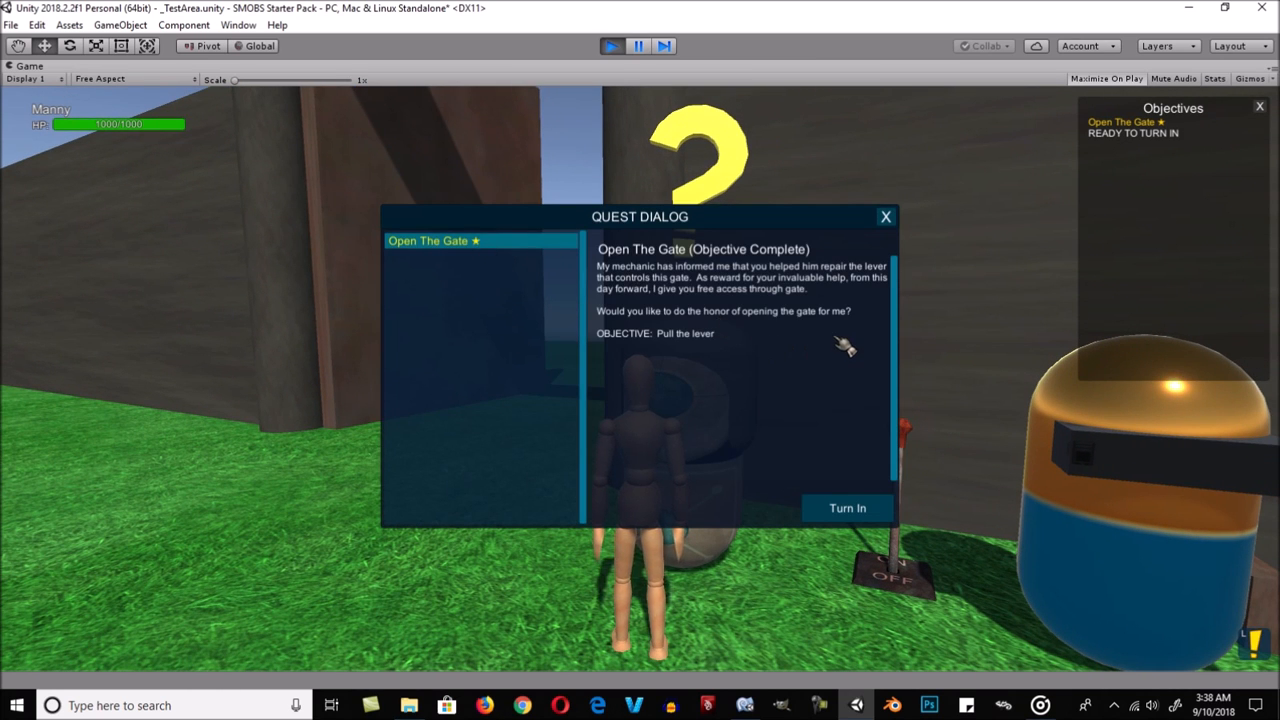
click(849, 508)
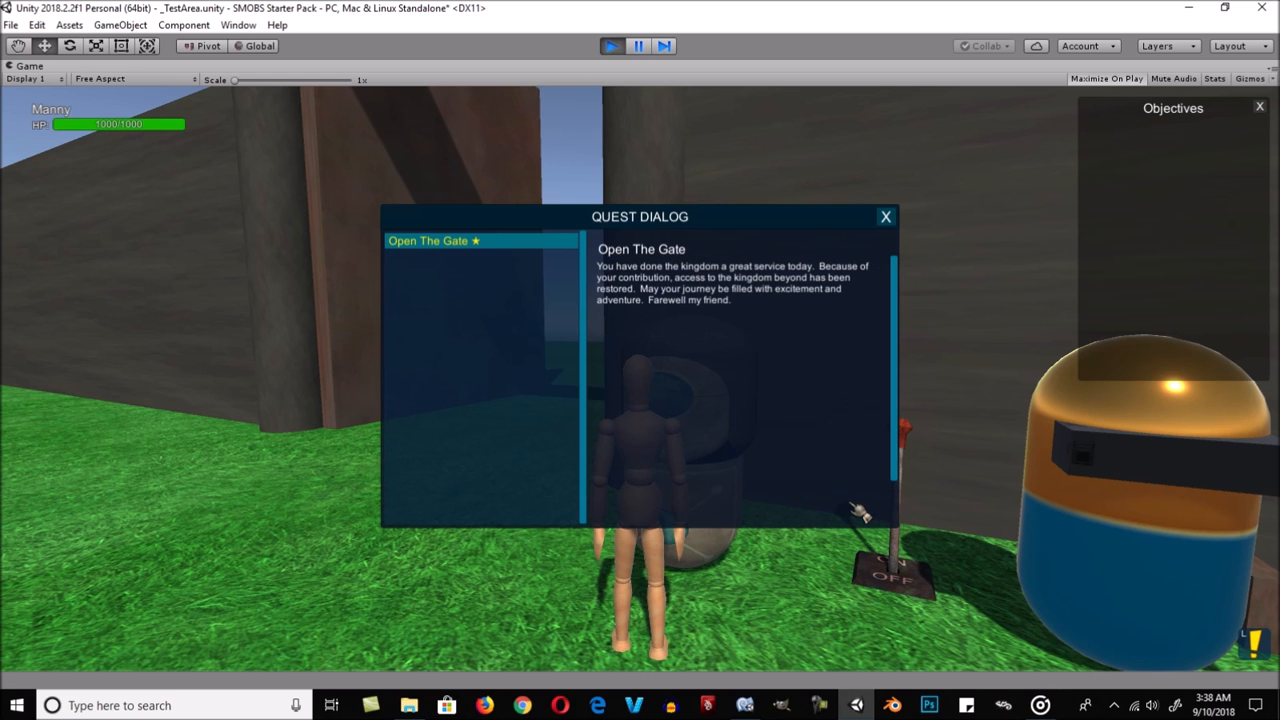
click(886, 217)
key(w)
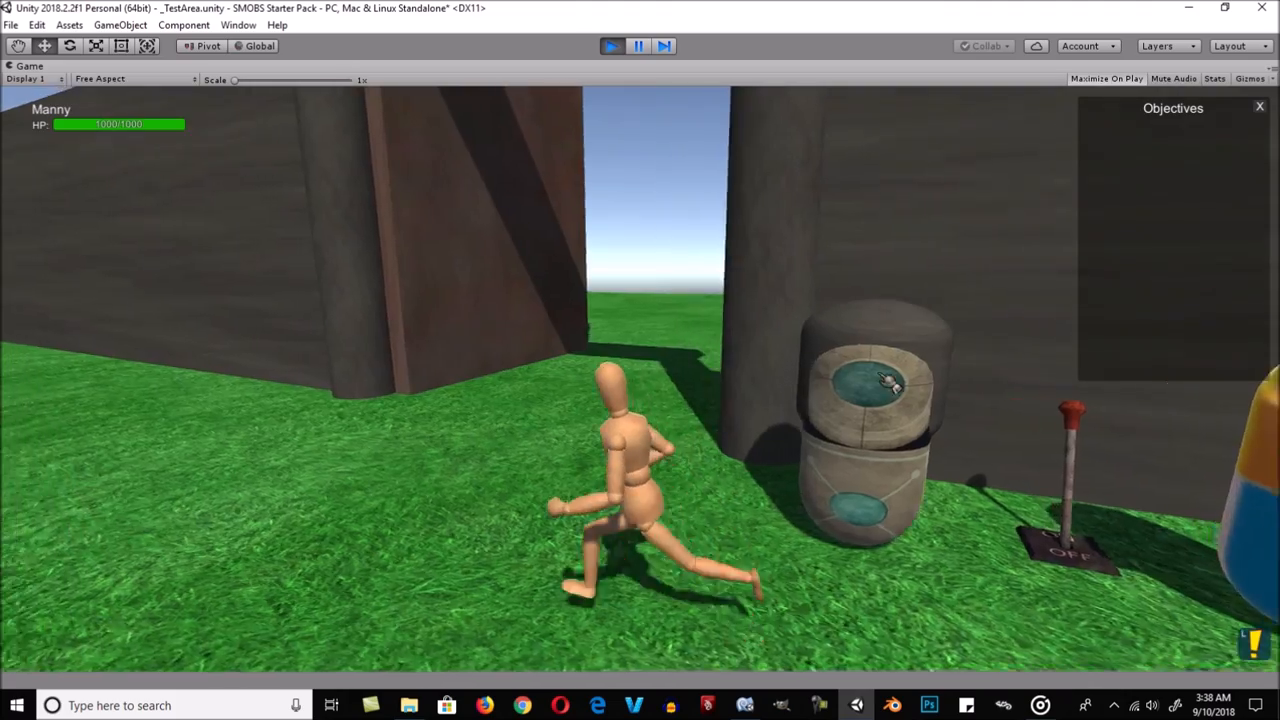